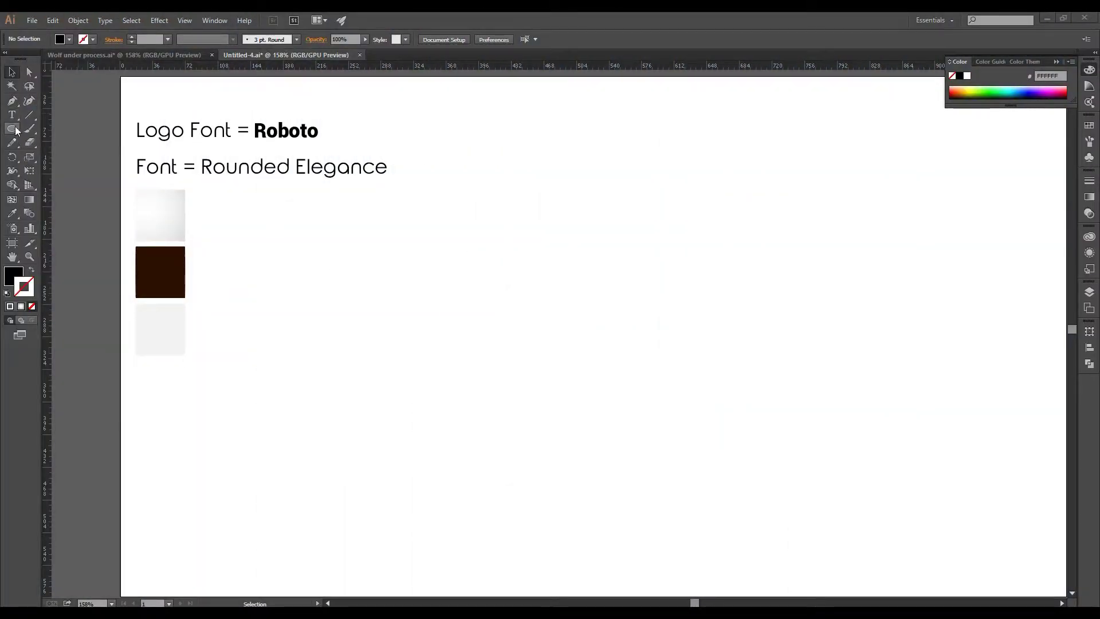
Step: Type a 400 pt Roboto Bold letter 'S' on the artboard
click(11, 115)
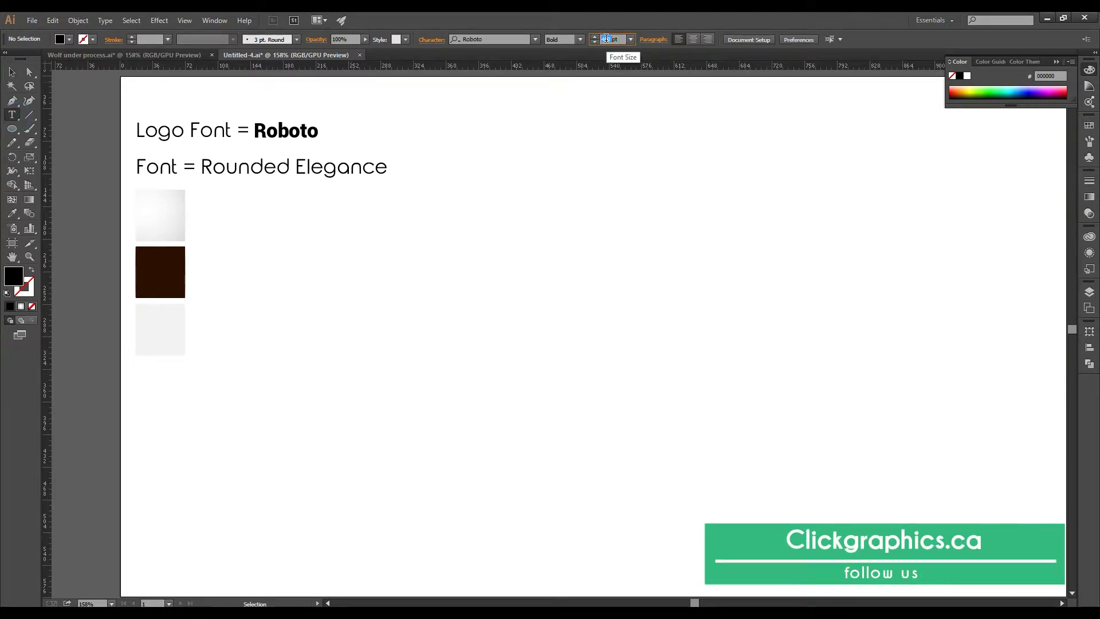
text(00)
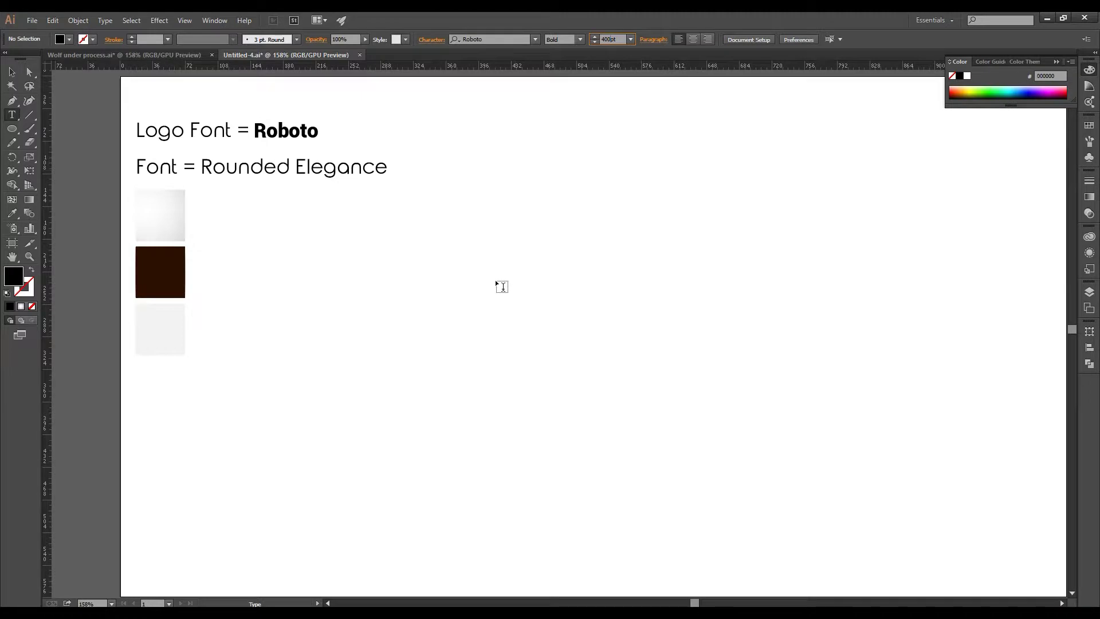
click(513, 309)
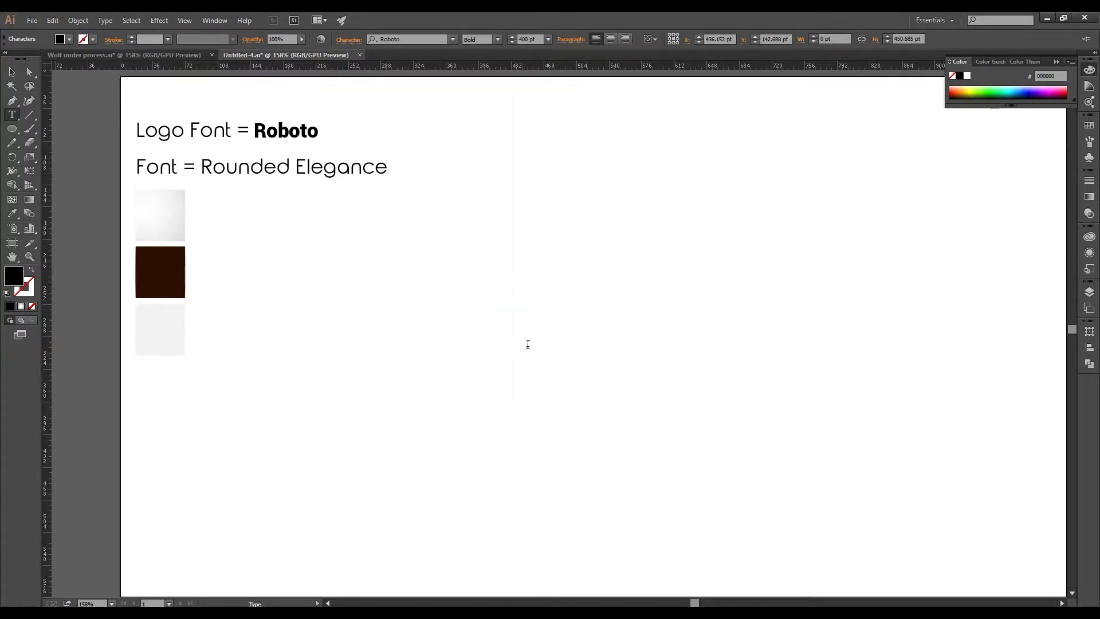
text(S)
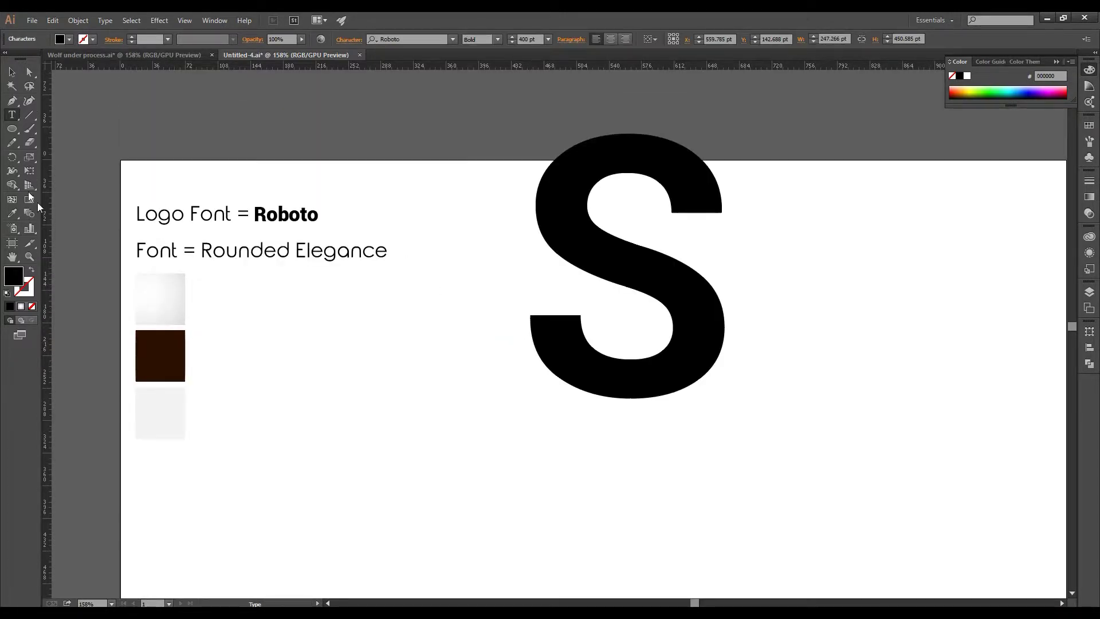
Step: Move the S left and down, near the middle of the artboard
click(12, 71)
scroll(682, 398, down, 3)
scroll(714, 361, down, 3)
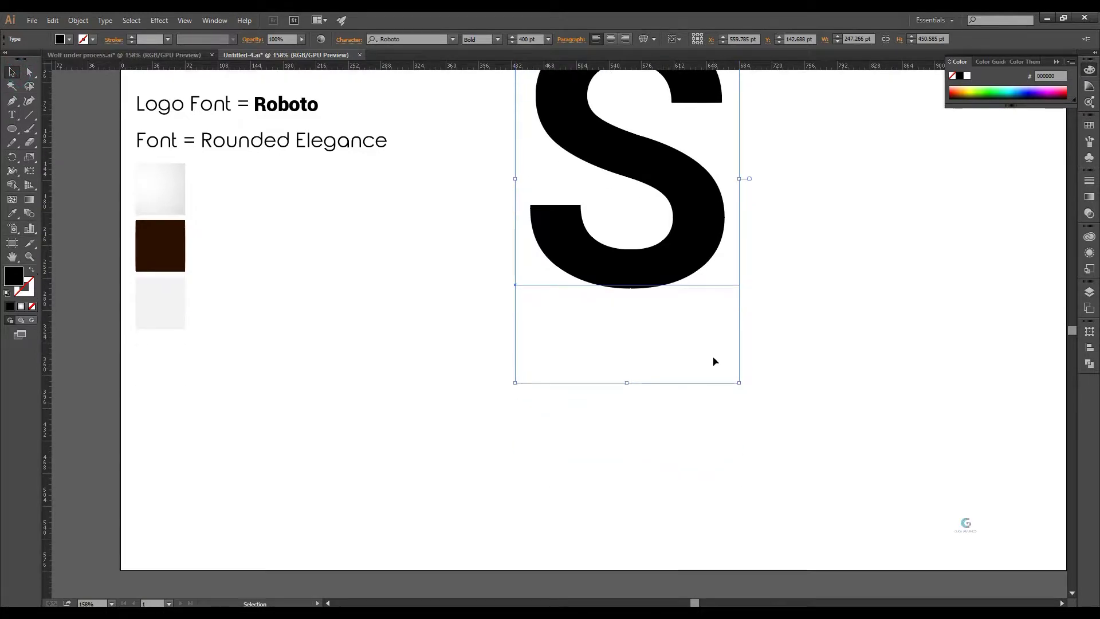
scroll(716, 338, up, 1)
drag(736, 281, 716, 362)
scroll(717, 362, up, 1)
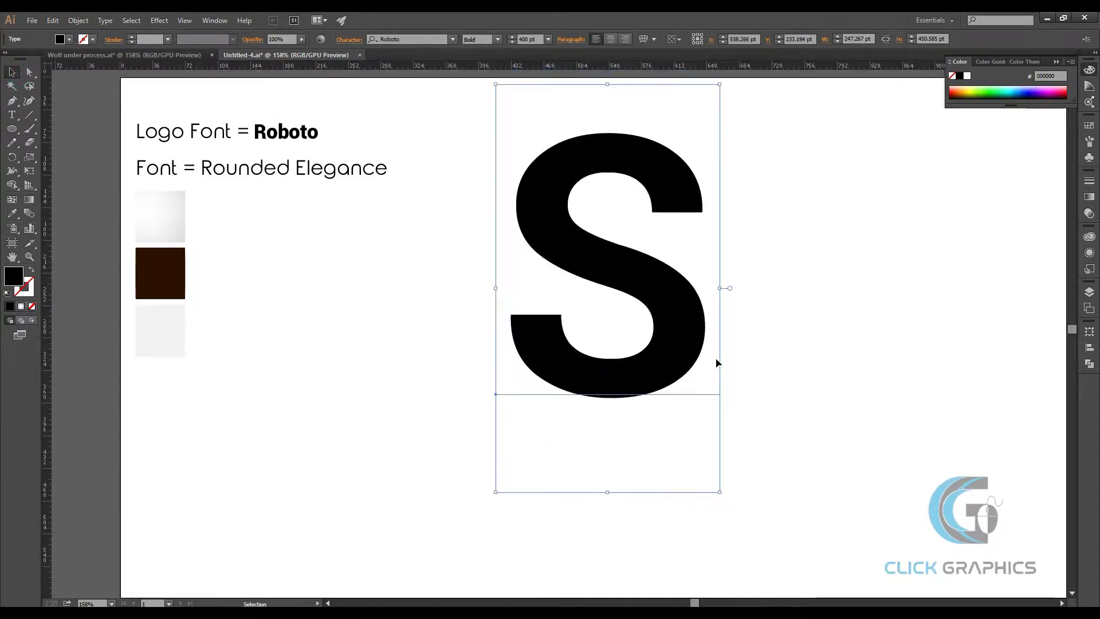
Step: Centre the S on the artboard and expand it into outlined paths
drag(671, 282, 693, 334)
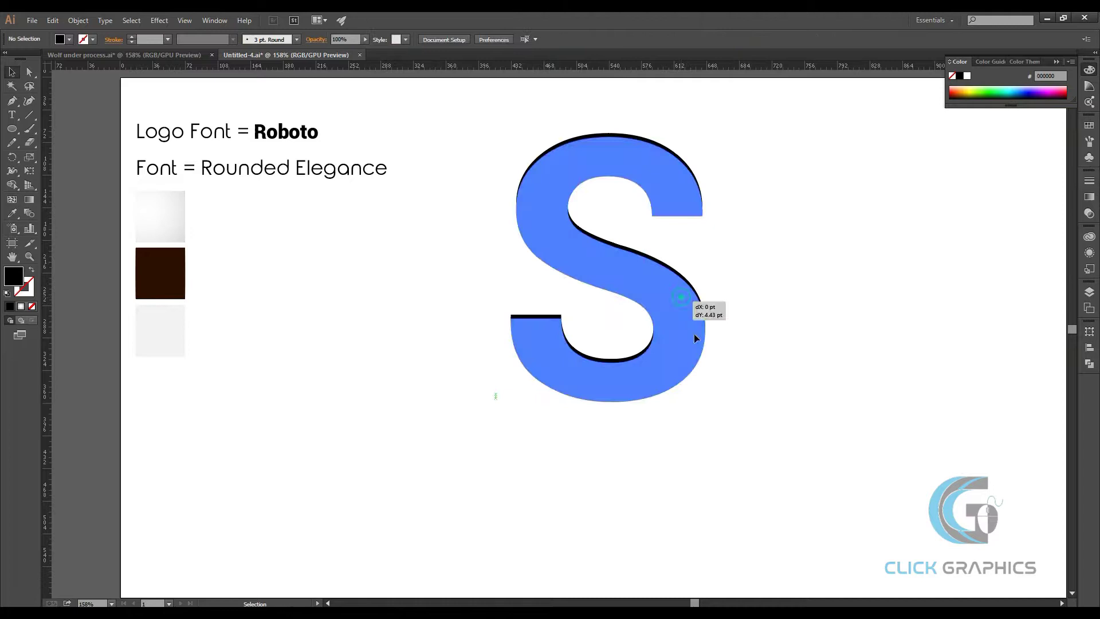
click(78, 20)
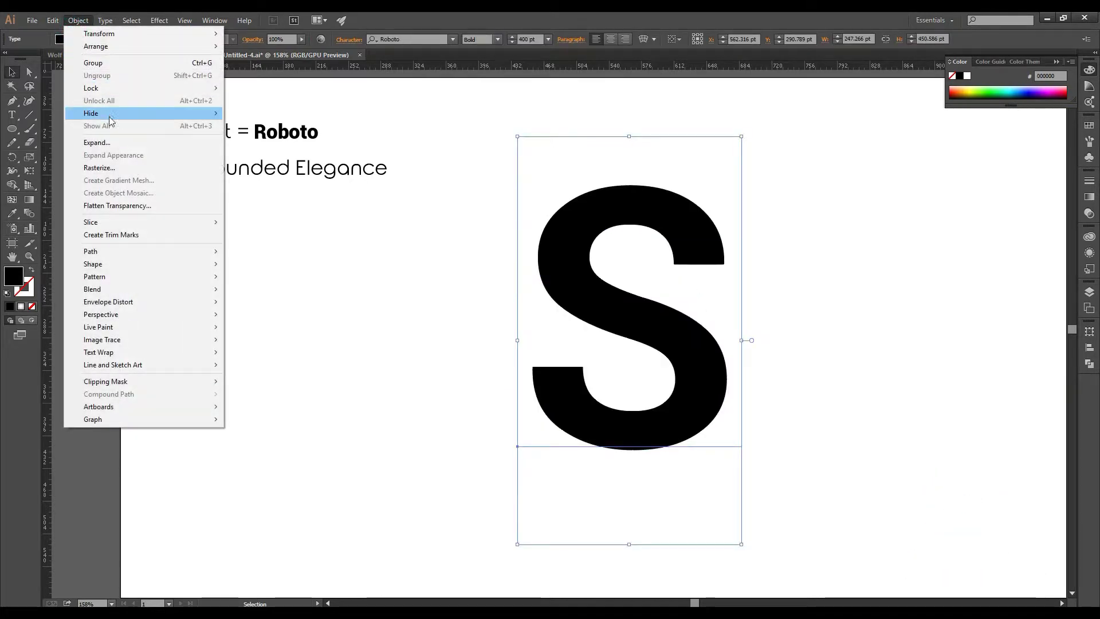
click(103, 137)
click(522, 377)
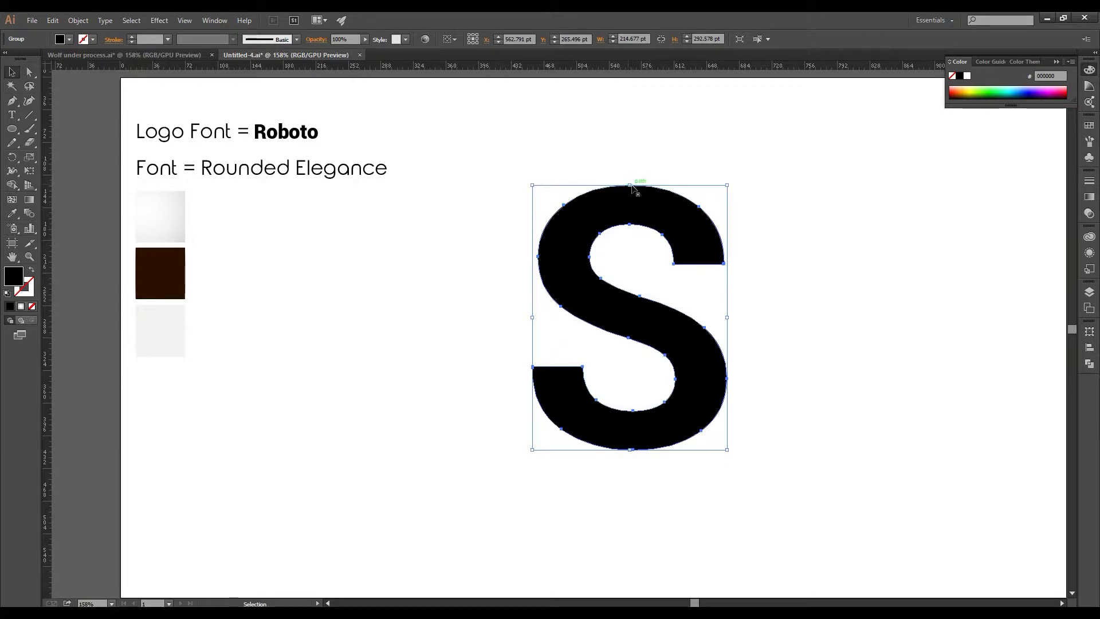
Step: Stretch the outlined S upward to about 333 pt tall
drag(630, 185, 634, 94)
click(717, 213)
click(12, 128)
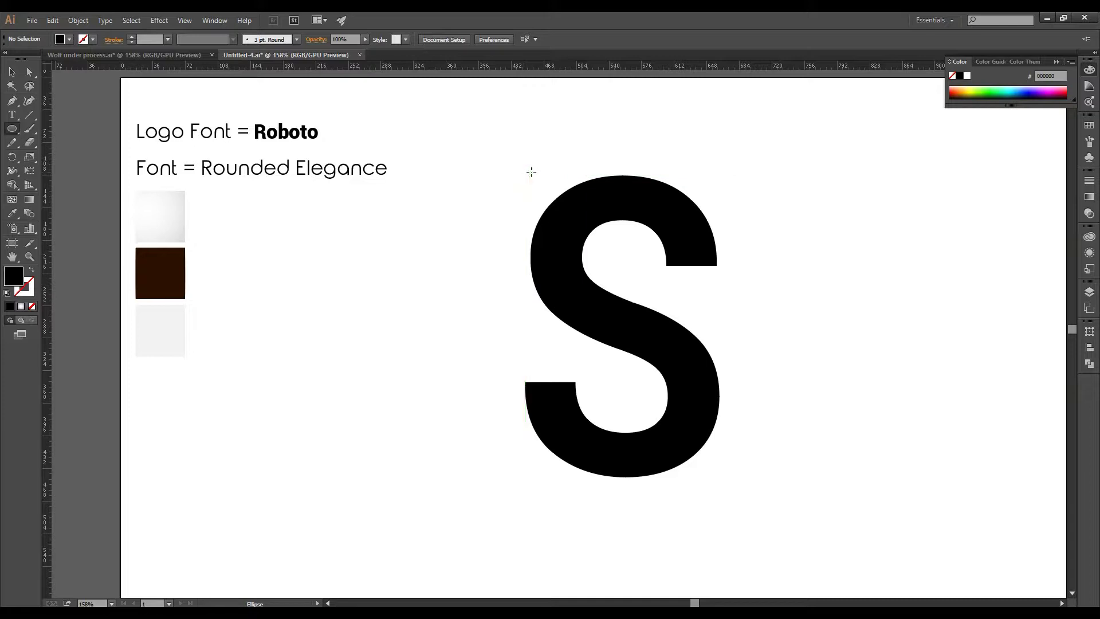
click(10, 71)
click(573, 424)
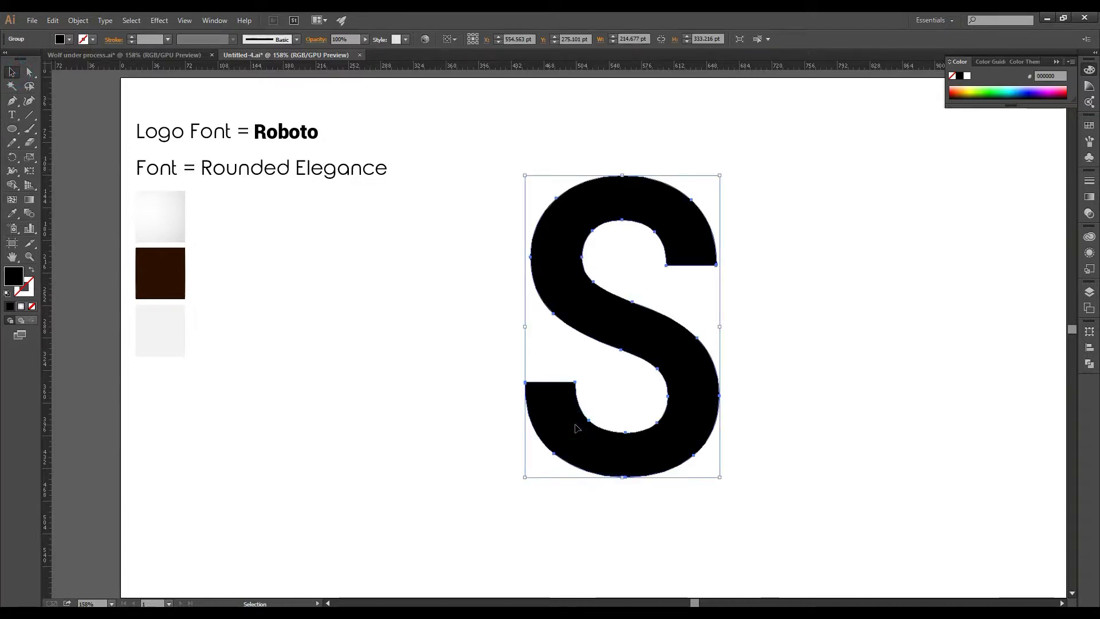
click(445, 317)
click(13, 129)
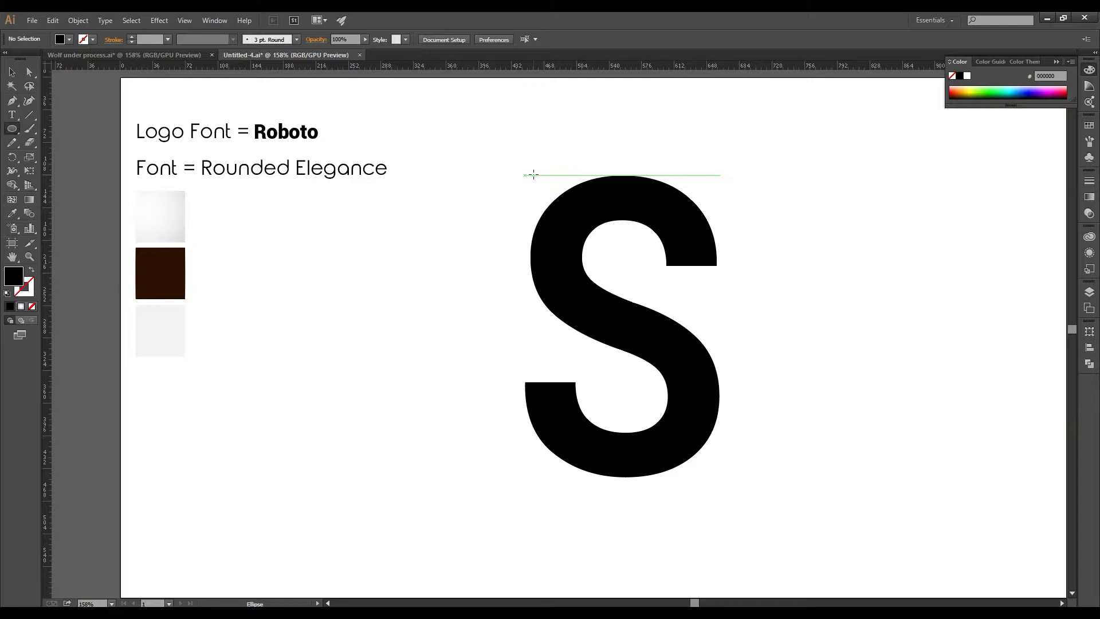
Step: Draw a black circle about 207.6 pt wide from the S's top-left corner
drag(528, 175, 689, 325)
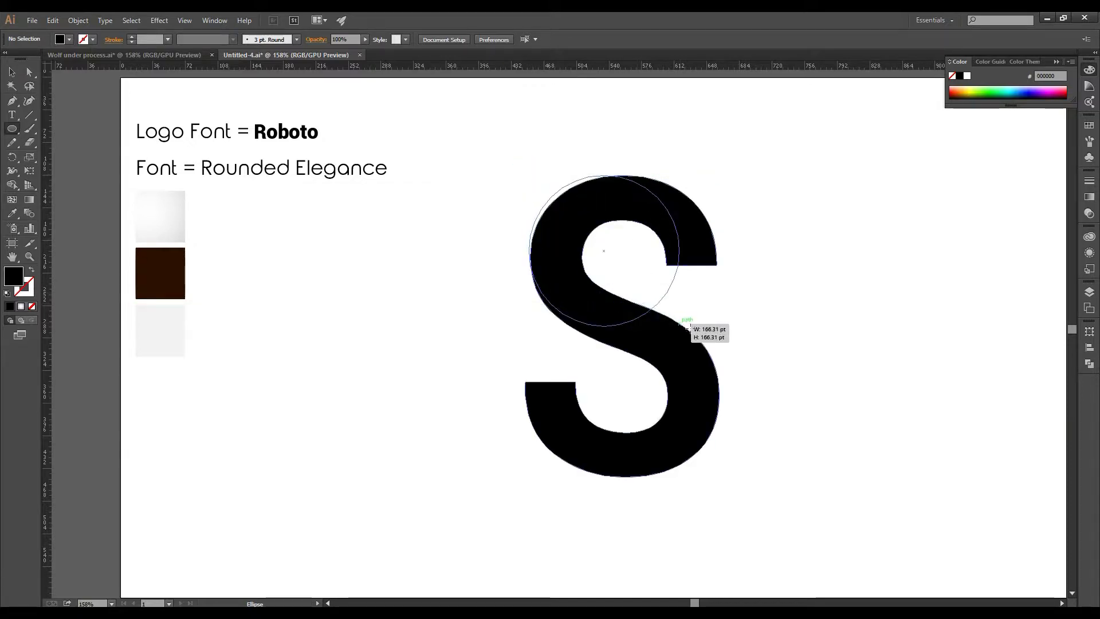
drag(689, 325, 715, 343)
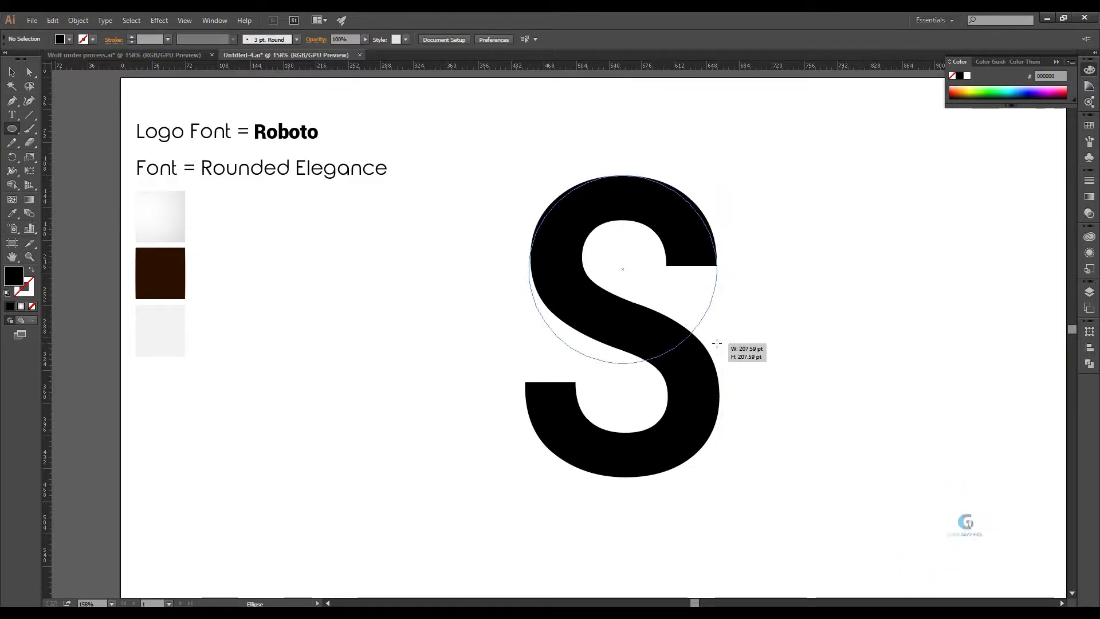
drag(715, 343, 717, 342)
click(11, 72)
click(448, 232)
click(653, 296)
Step: Paste a copy of the circle in front and shrink it to about 191 pt
click(53, 20)
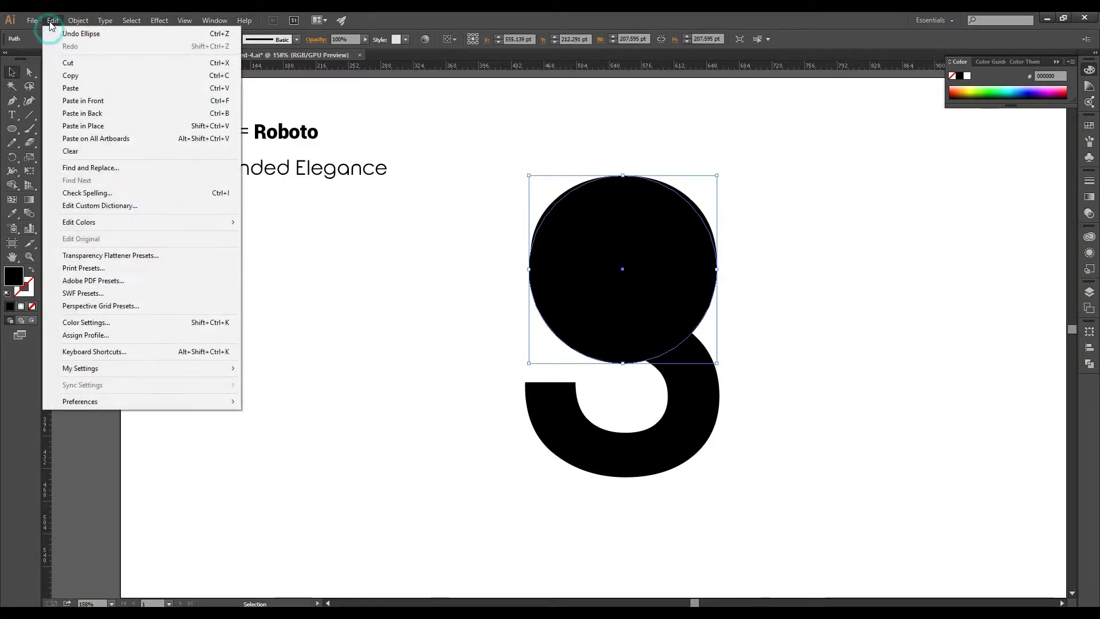
click(79, 80)
click(53, 21)
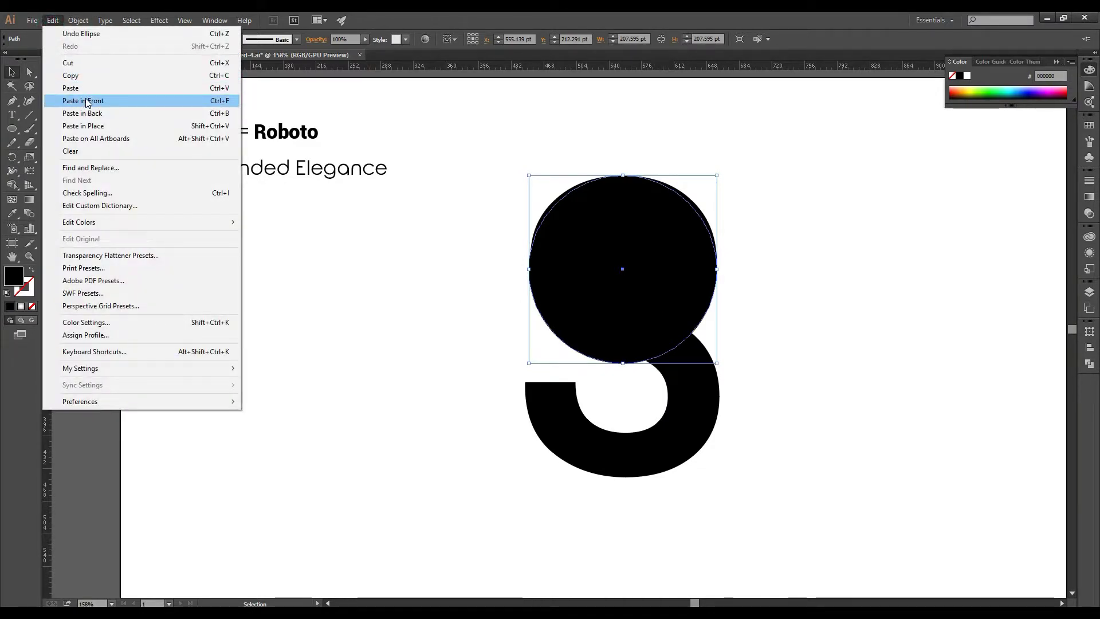
click(85, 100)
click(315, 373)
click(615, 303)
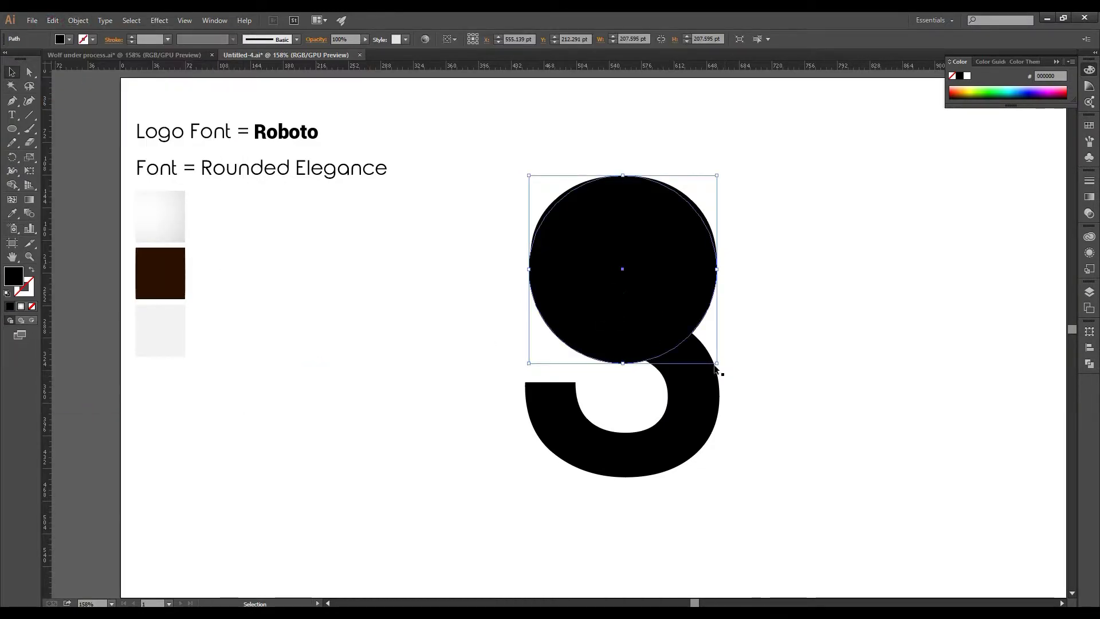
drag(718, 364, 706, 348)
Step: Centre both circles horizontally and vertically, then nudge them right and up
click(751, 319)
click(653, 280)
shift+click(706, 292)
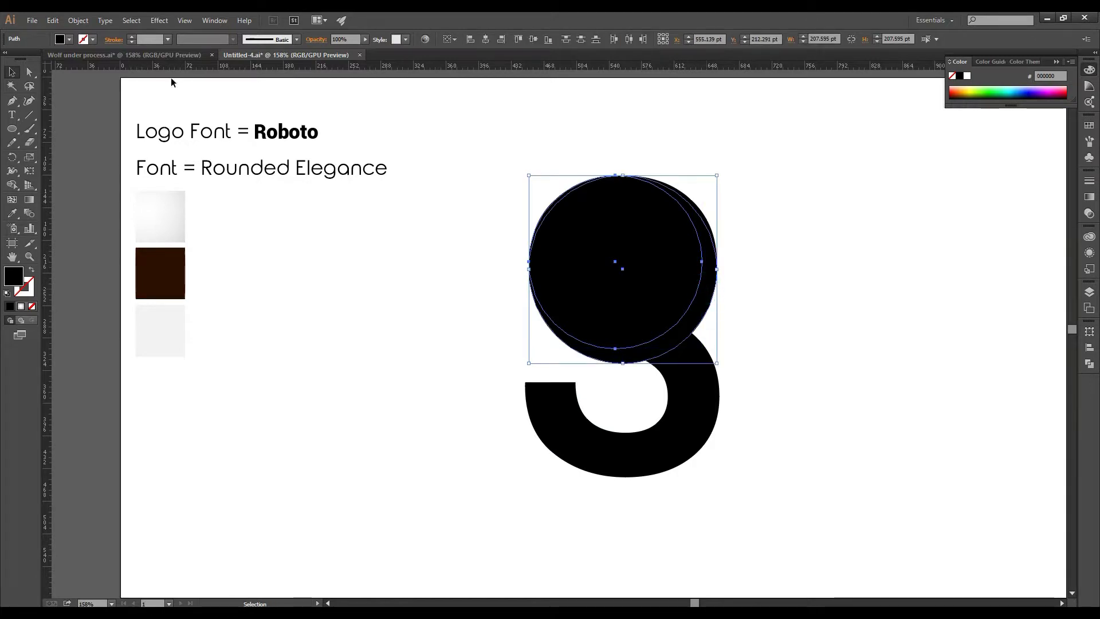
click(486, 42)
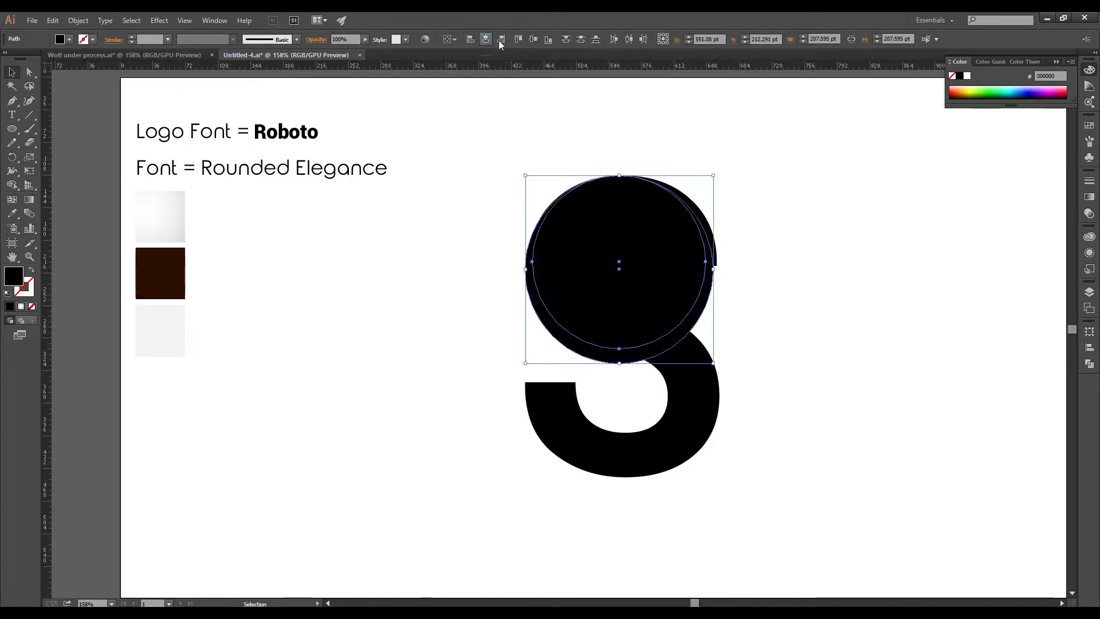
click(539, 41)
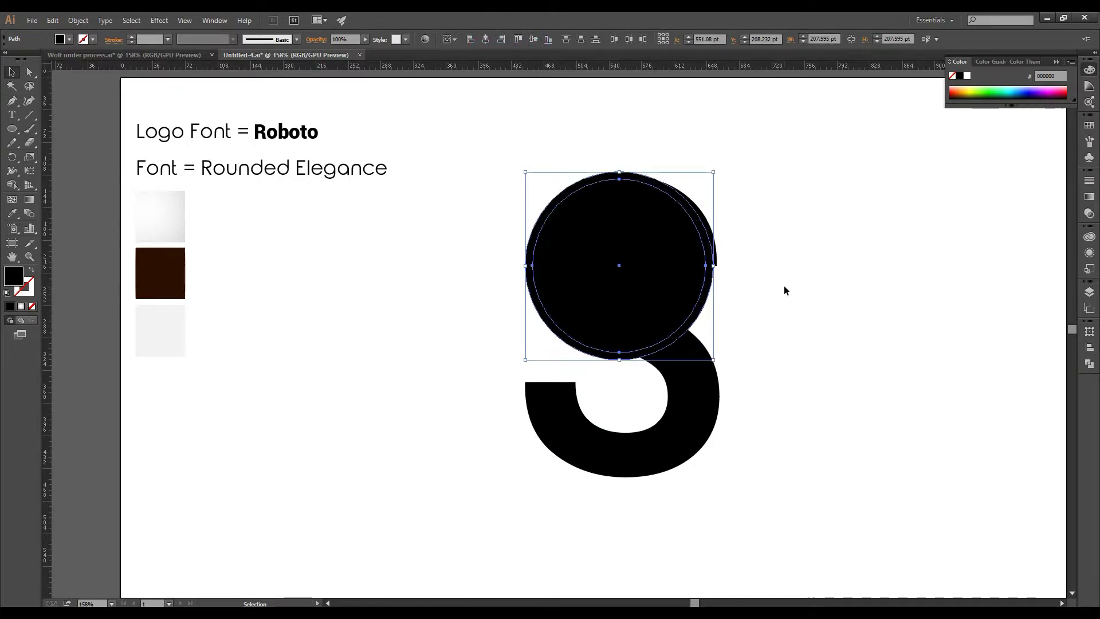
key(Right)
key(Right)
key(Right)
key(Right)
key(Right)
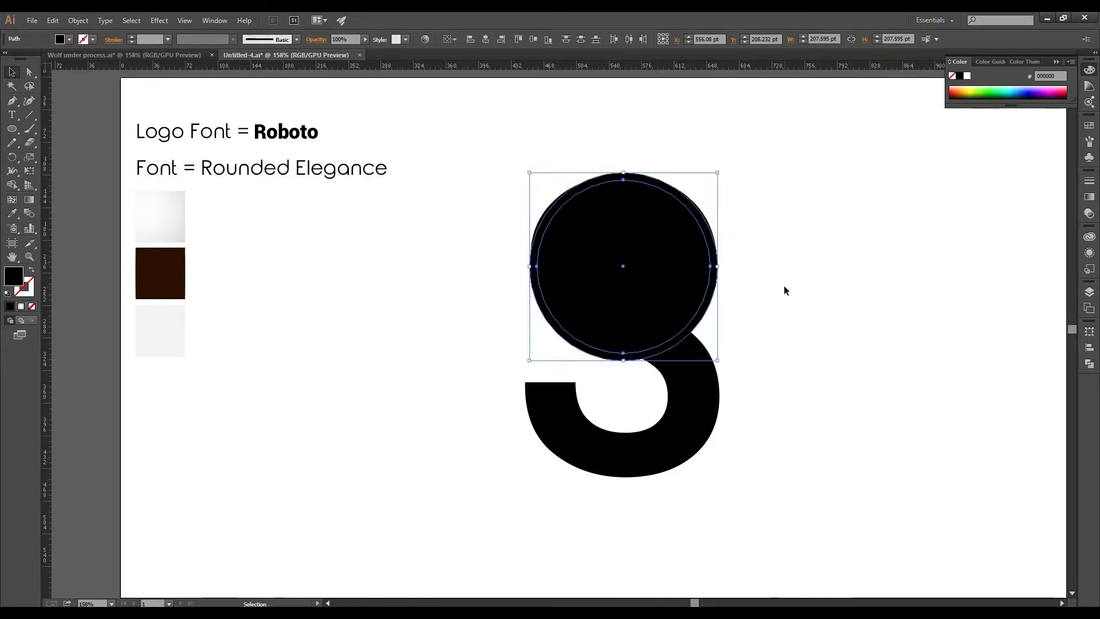
key(Up)
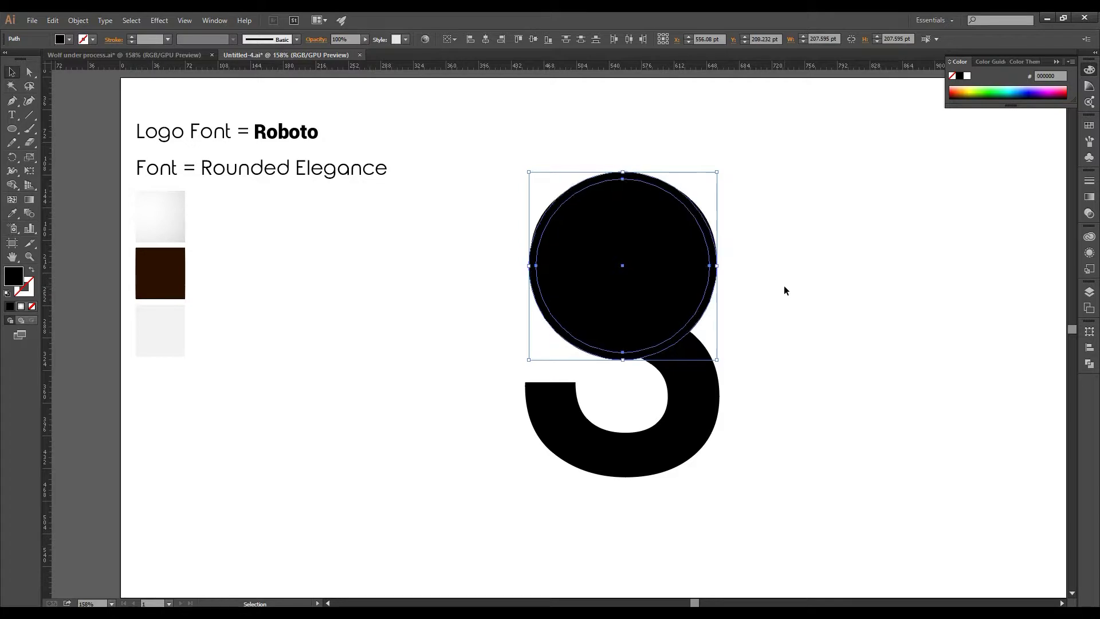
click(783, 286)
Step: Merge the S's upper strokes and both circle regions into one disc with the Shape Builder
drag(781, 156, 460, 432)
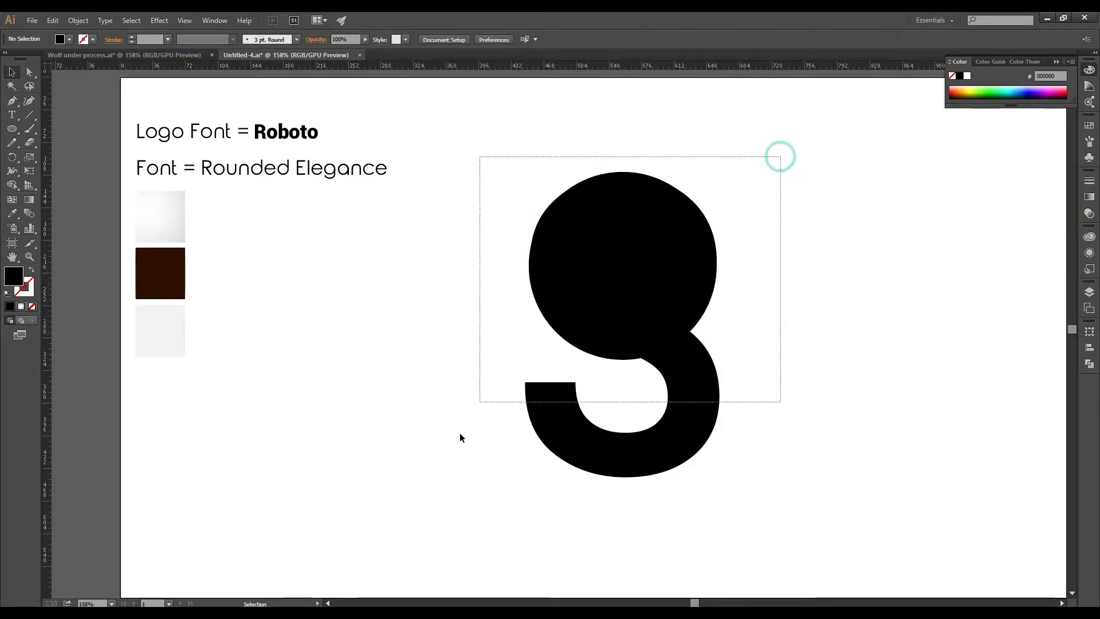
click(13, 185)
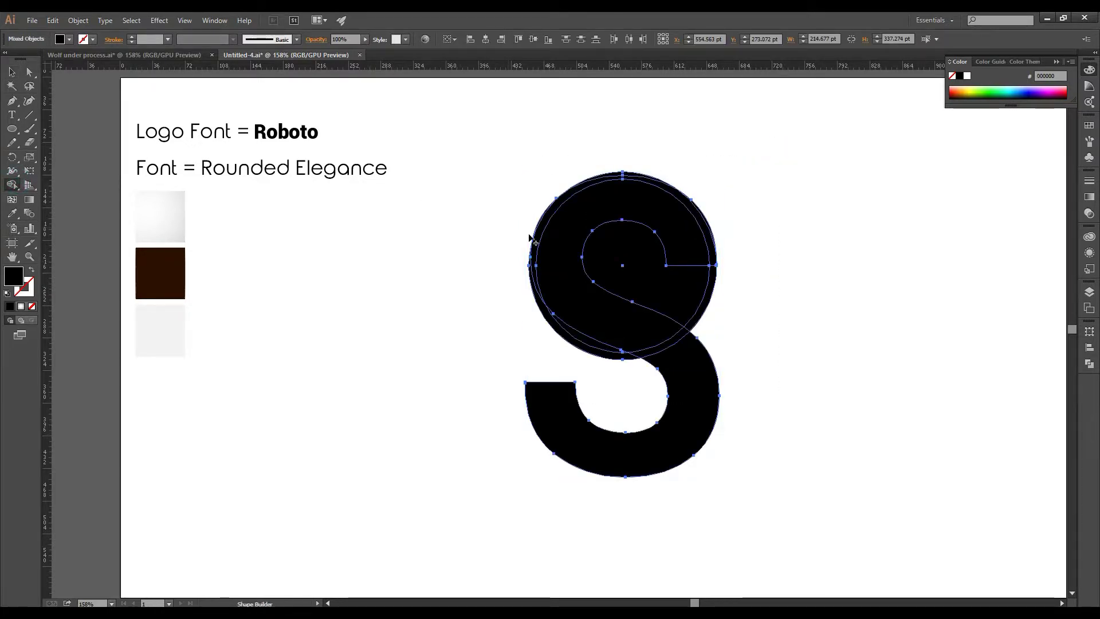
drag(630, 356, 686, 327)
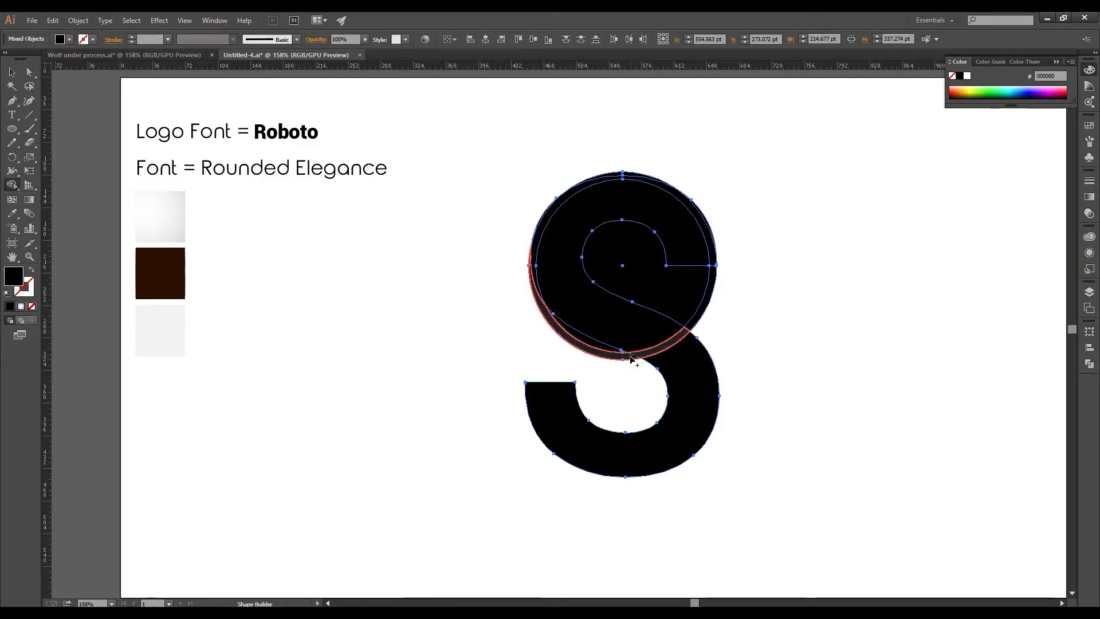
click(715, 256)
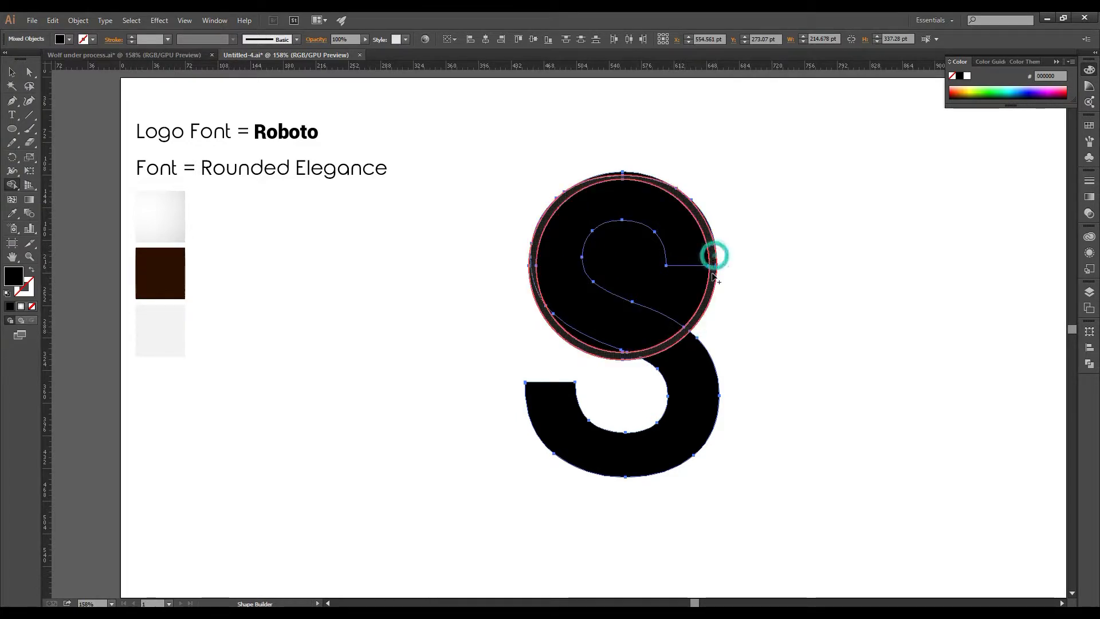
click(649, 182)
drag(649, 182, 554, 260)
click(686, 223)
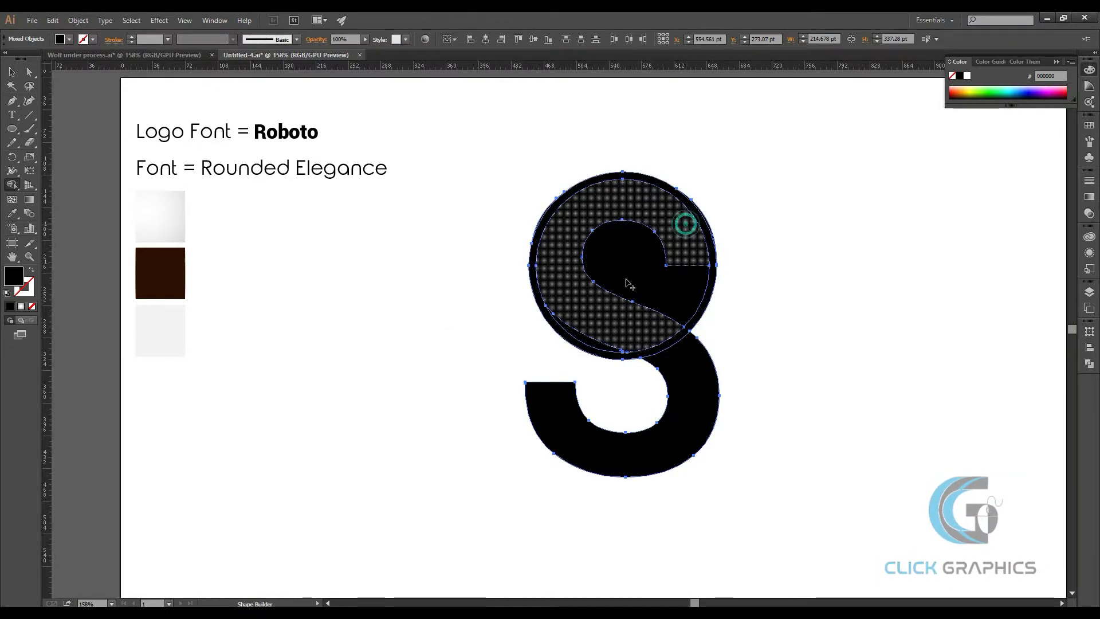
click(593, 337)
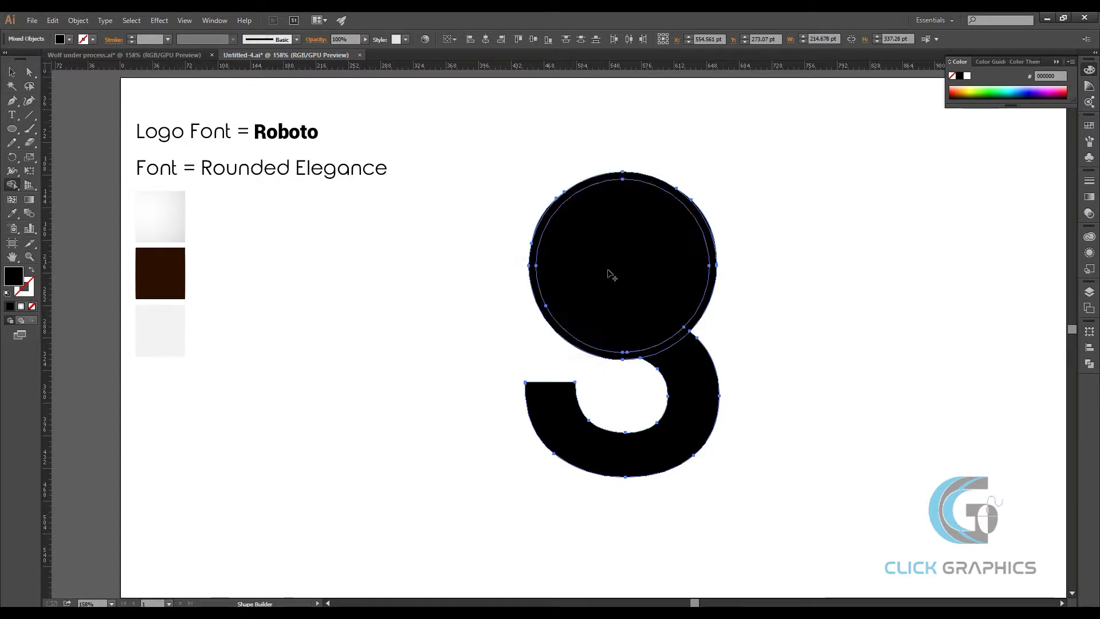
Step: Ungroup the outlined S into its separate pieces
key(v)
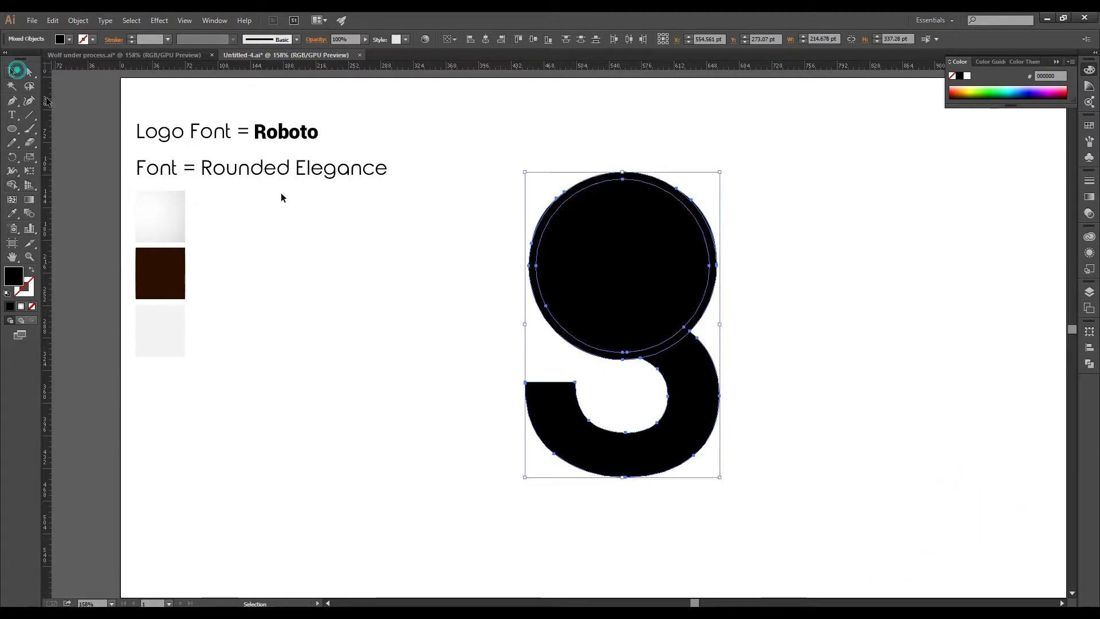
click(414, 218)
click(541, 224)
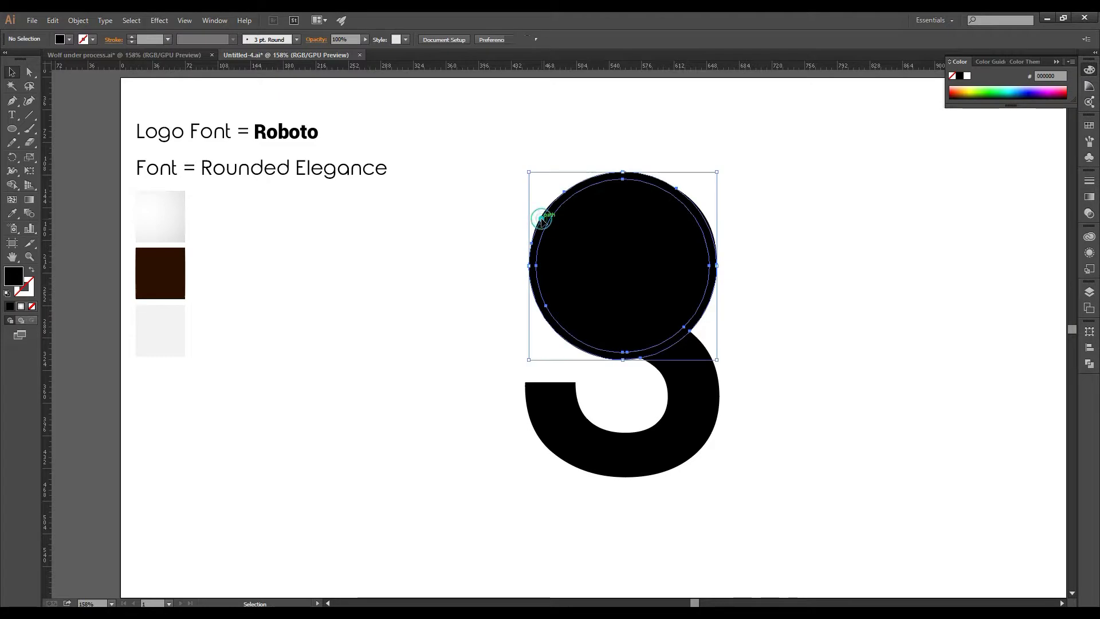
shift+click(663, 423)
right_click(663, 423)
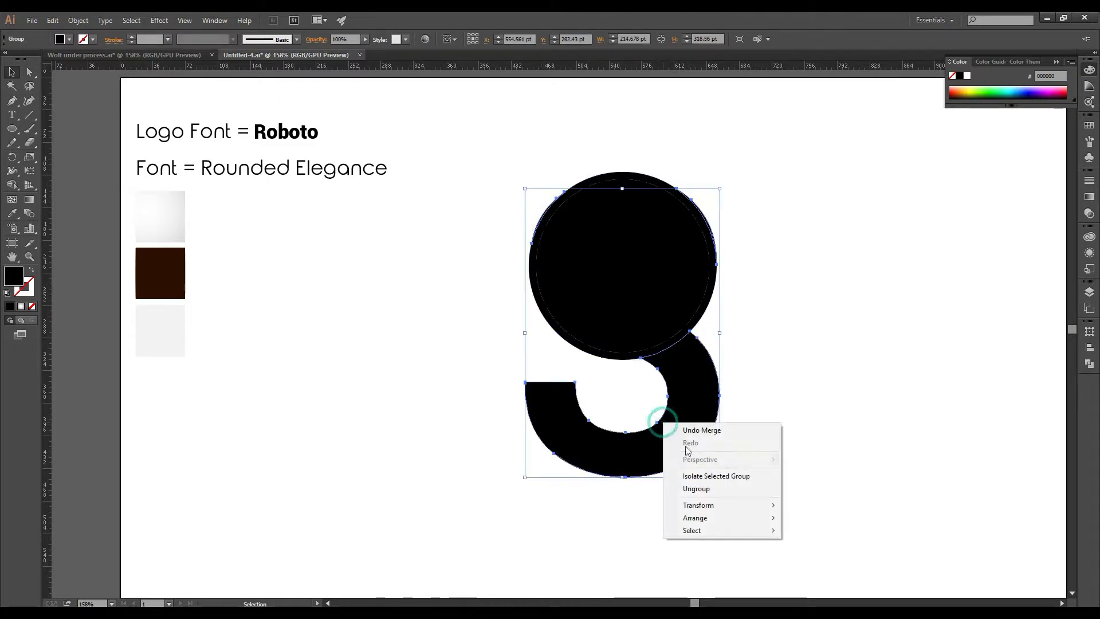
click(697, 486)
click(776, 409)
click(692, 411)
click(807, 305)
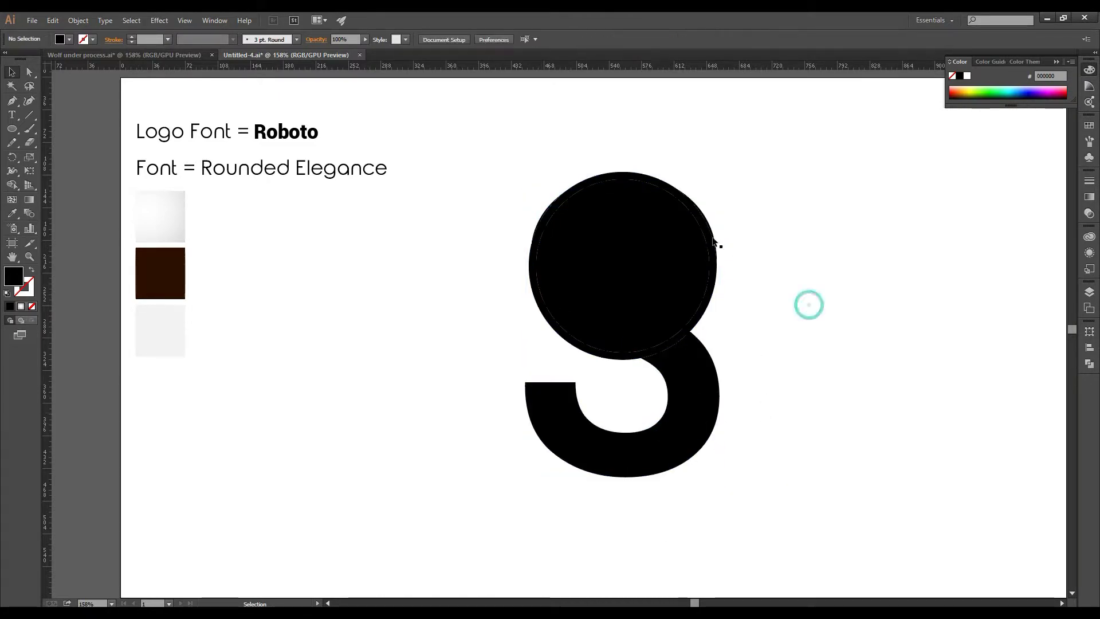
Step: Release the combined circle-and-tail compound path into separate shapes
click(710, 228)
right_click(711, 344)
click(765, 410)
click(793, 339)
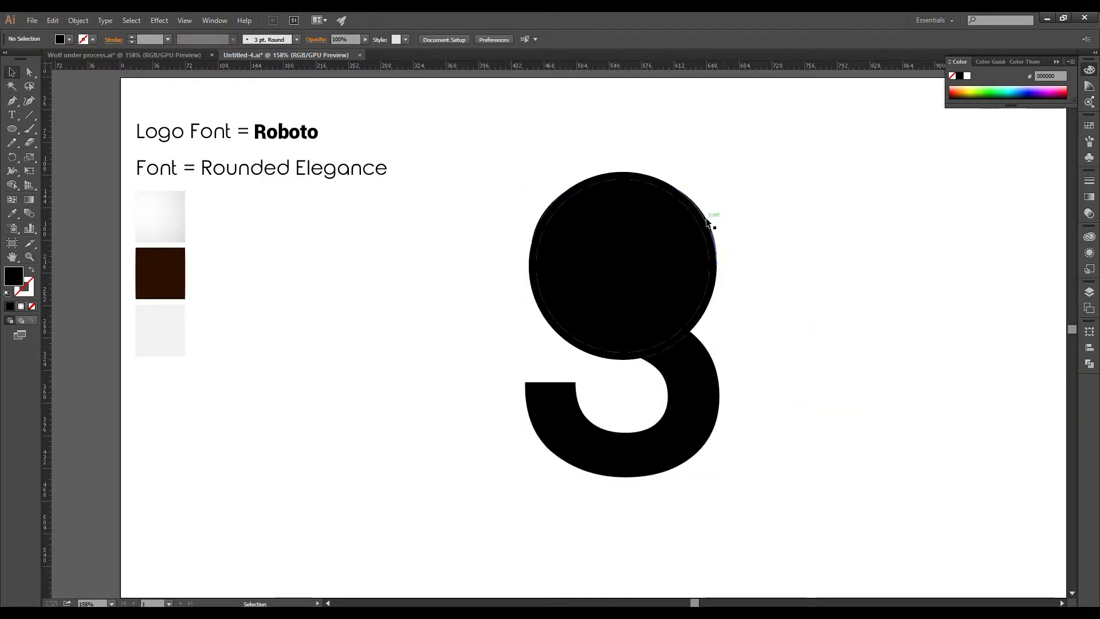
click(709, 219)
click(793, 196)
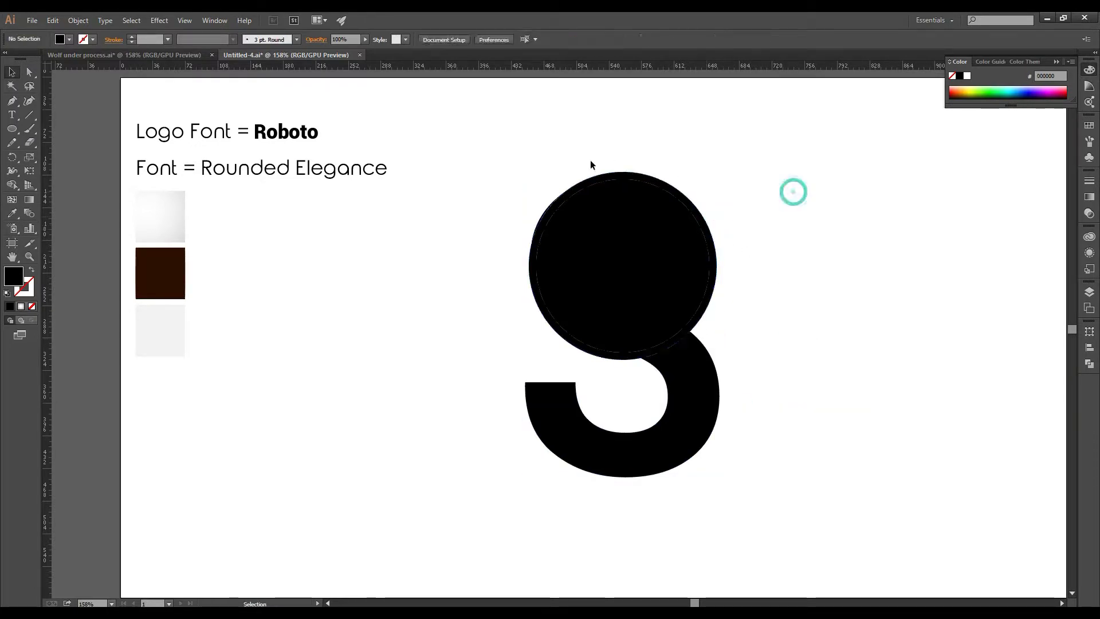
click(541, 219)
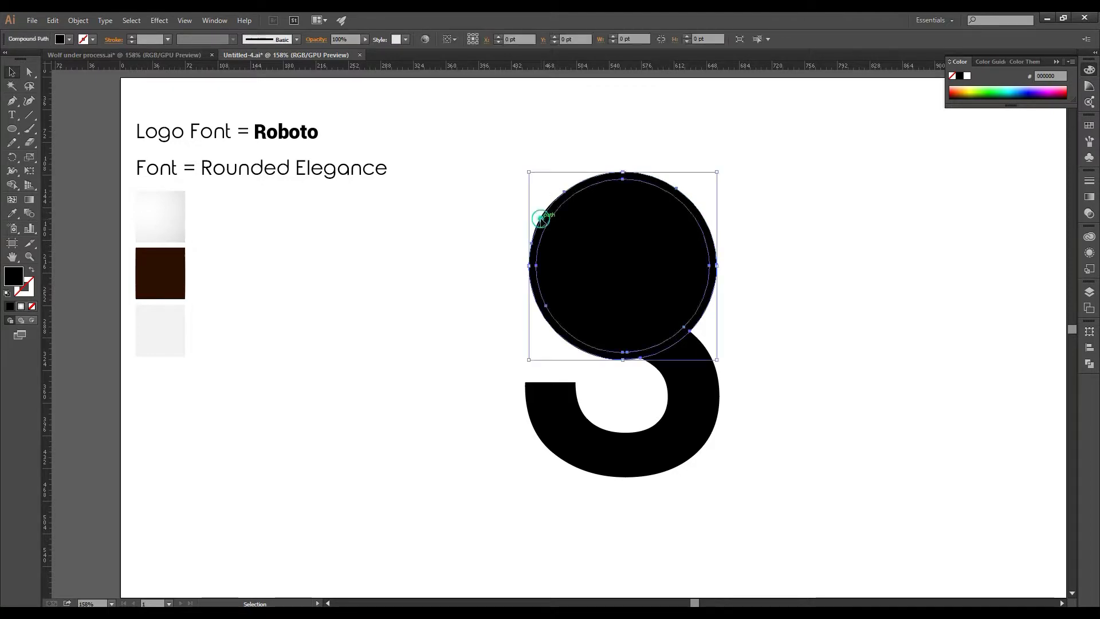
click(519, 228)
click(542, 221)
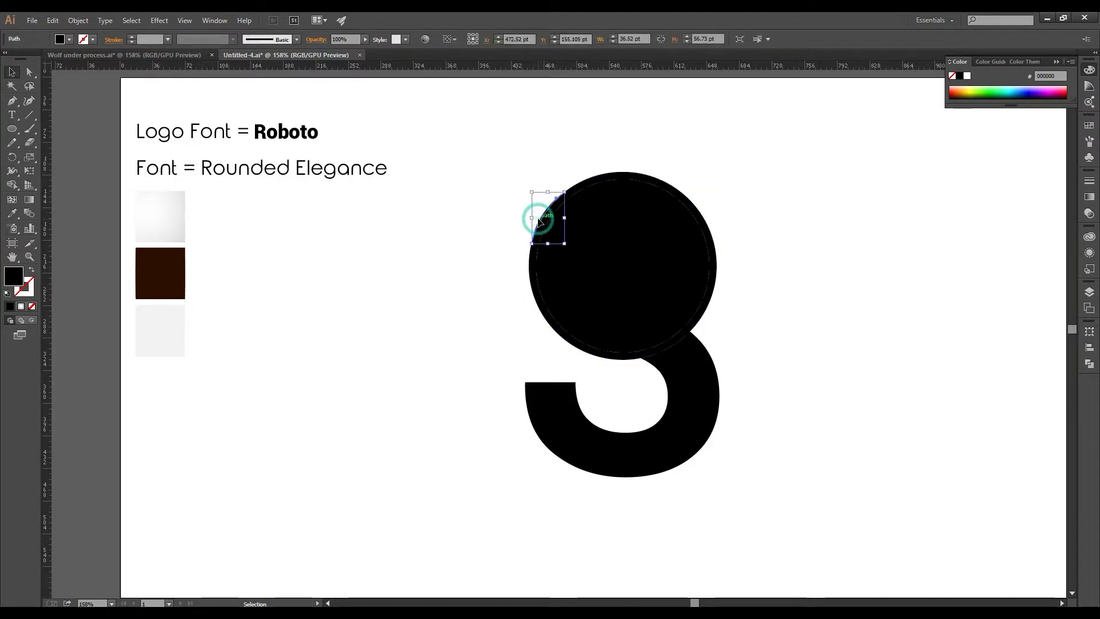
click(736, 178)
Step: Nudge the lower hook shape slightly down and reselect the tail
drag(503, 165, 749, 416)
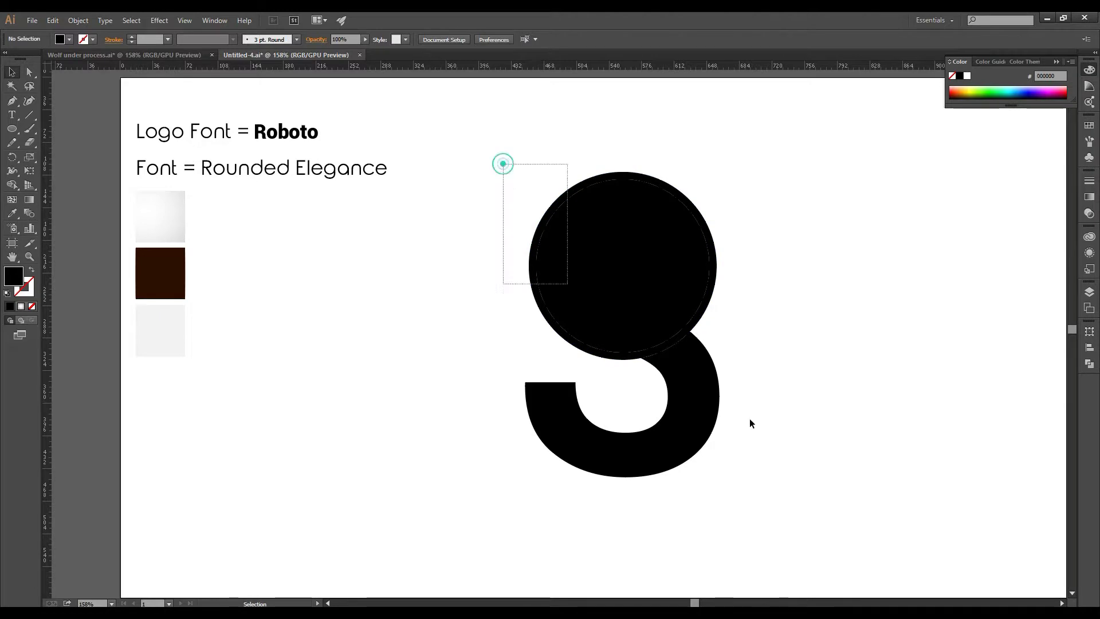
click(825, 308)
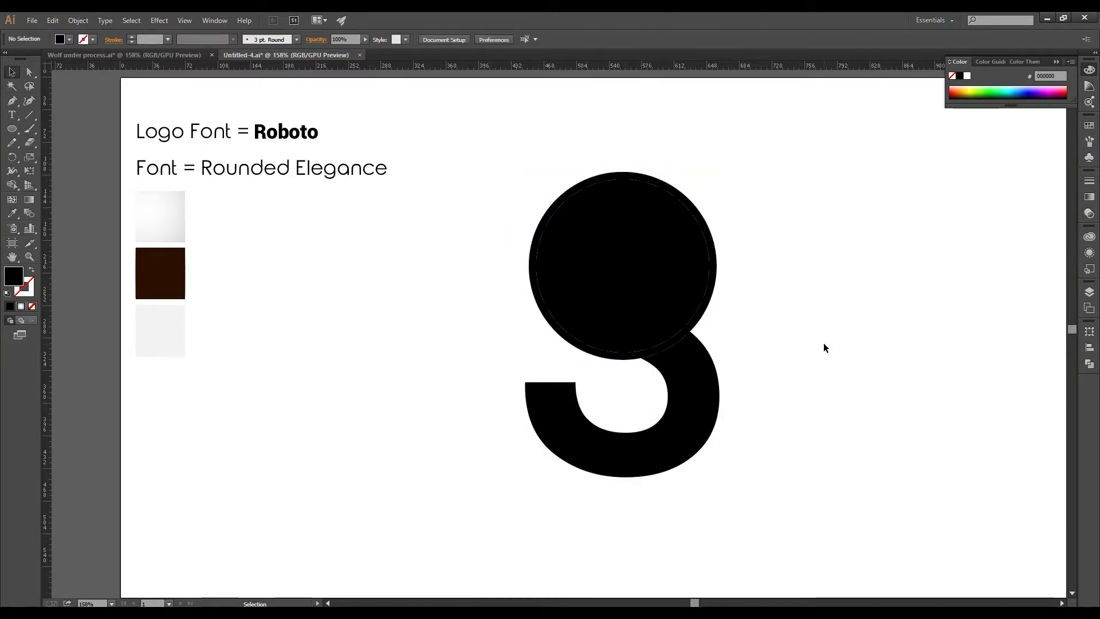
click(720, 408)
drag(721, 408, 723, 411)
click(811, 350)
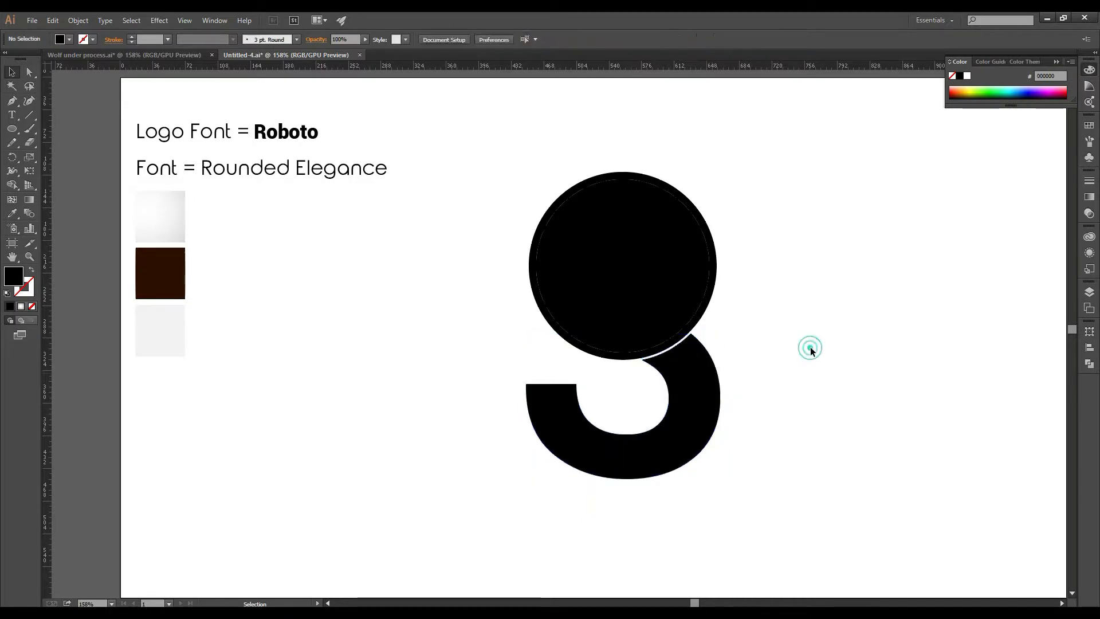
click(631, 272)
click(425, 272)
click(556, 439)
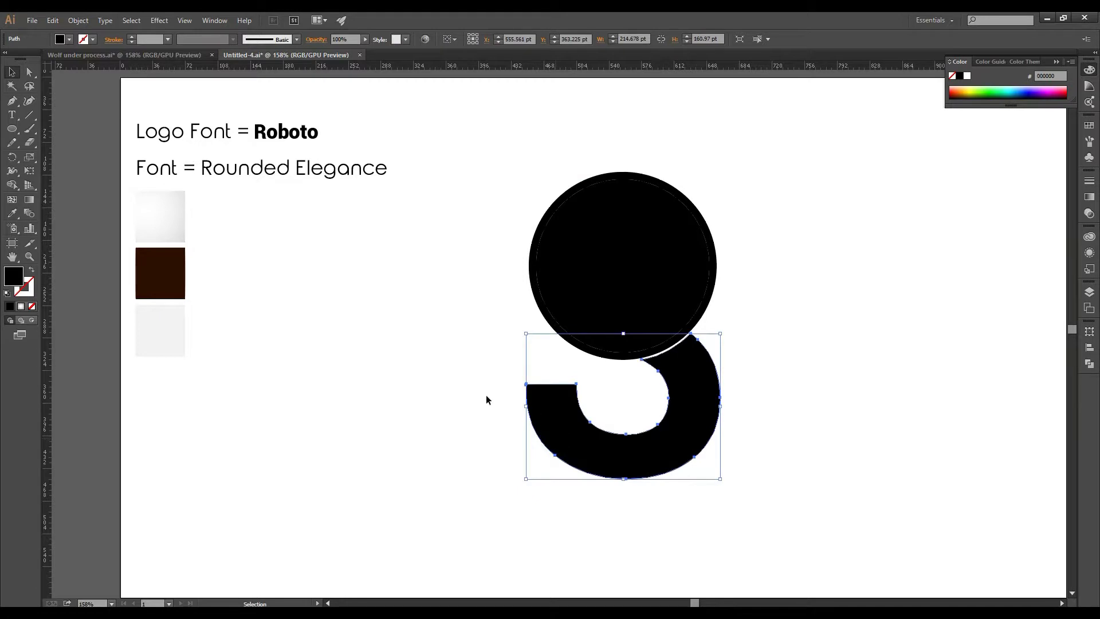
Step: Fill the circle and tail with dark brown 280C01
shift+click(677, 338)
click(11, 215)
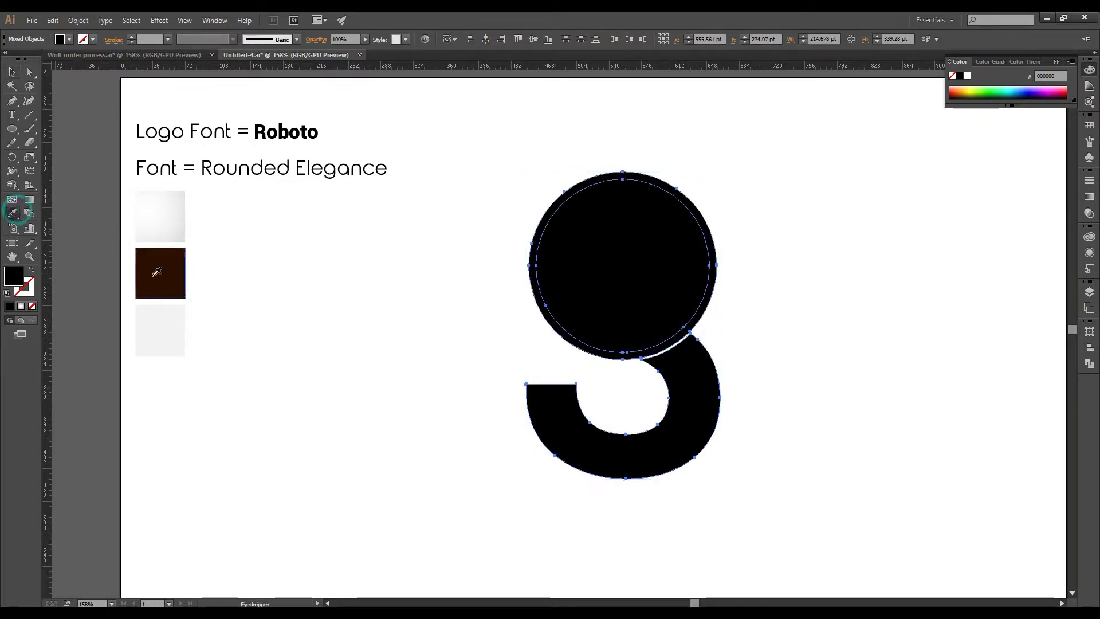
click(158, 272)
click(10, 72)
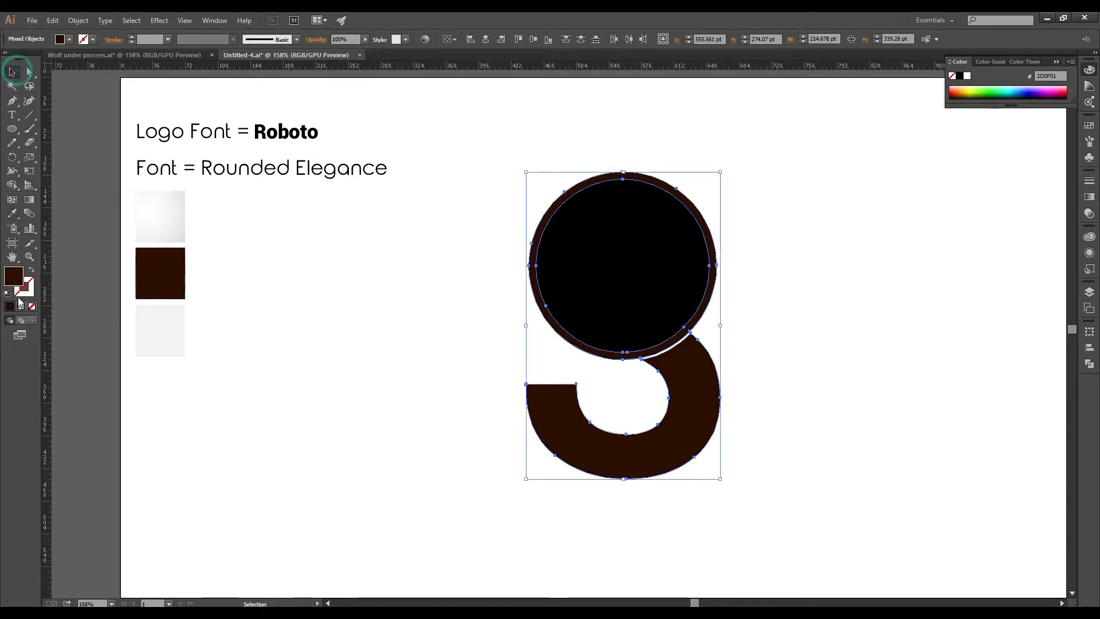
double_click(15, 277)
click(542, 360)
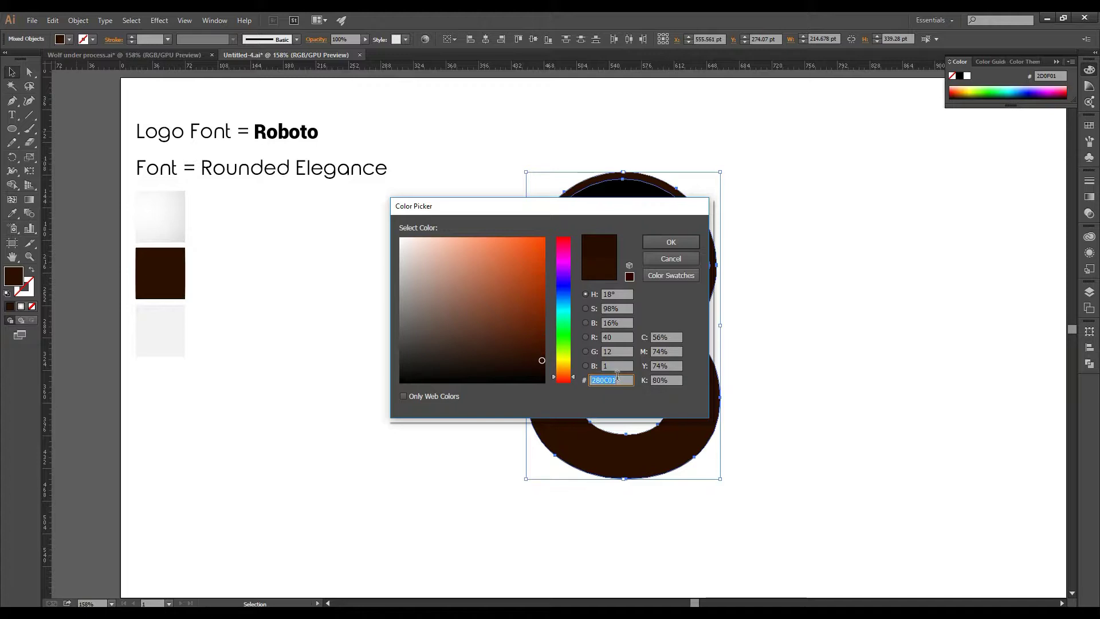
click(671, 241)
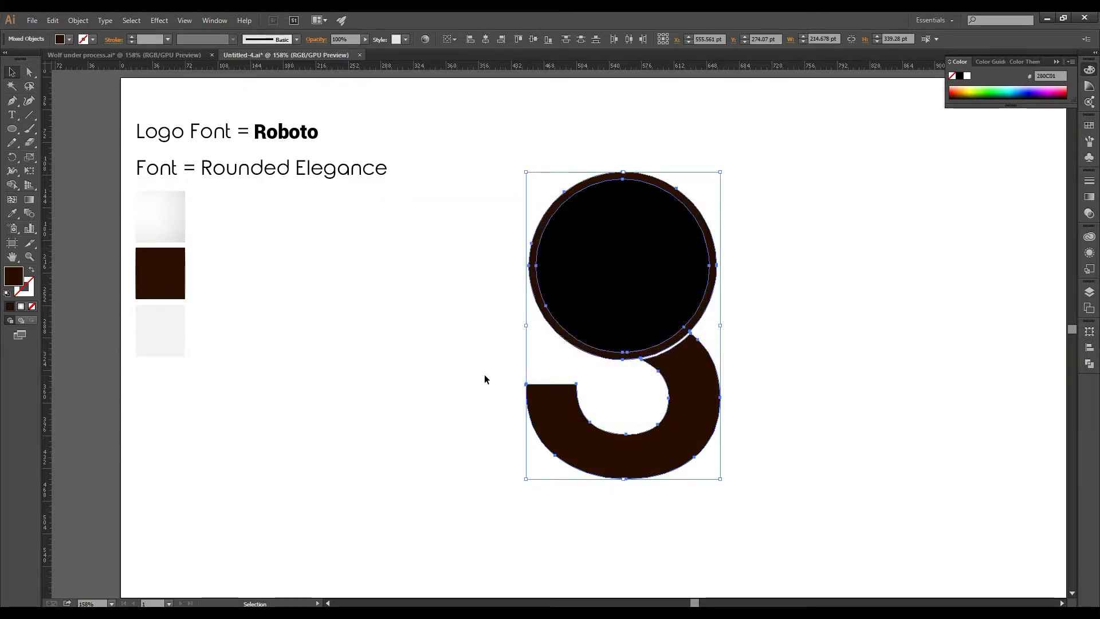
click(484, 377)
Step: Give the inner circle the white-grey radial gradient from the sample swatch
click(573, 288)
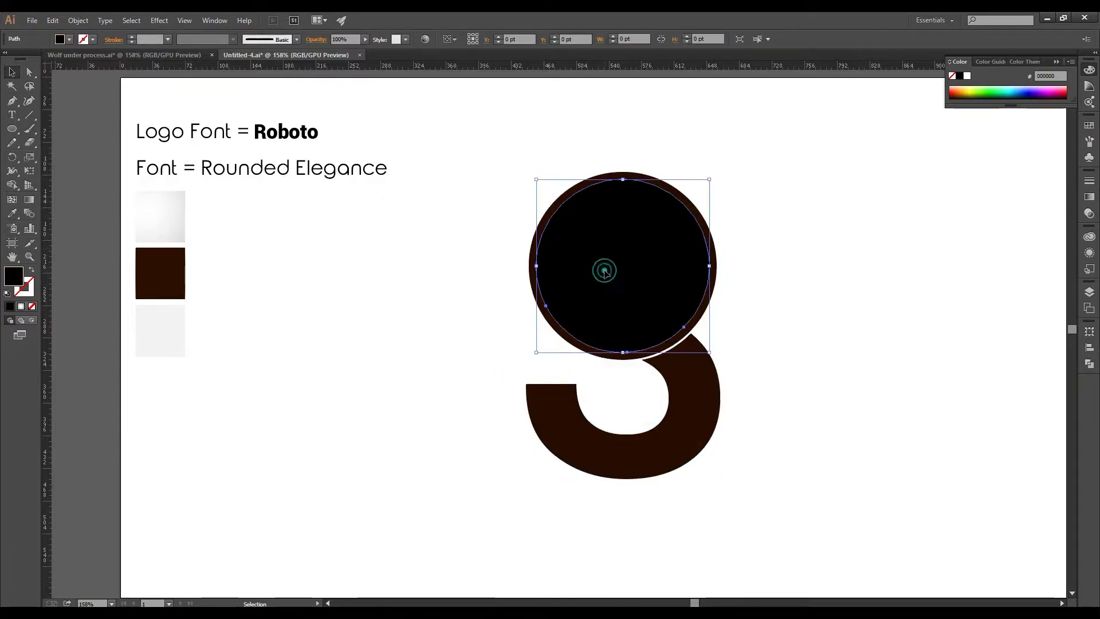
click(13, 213)
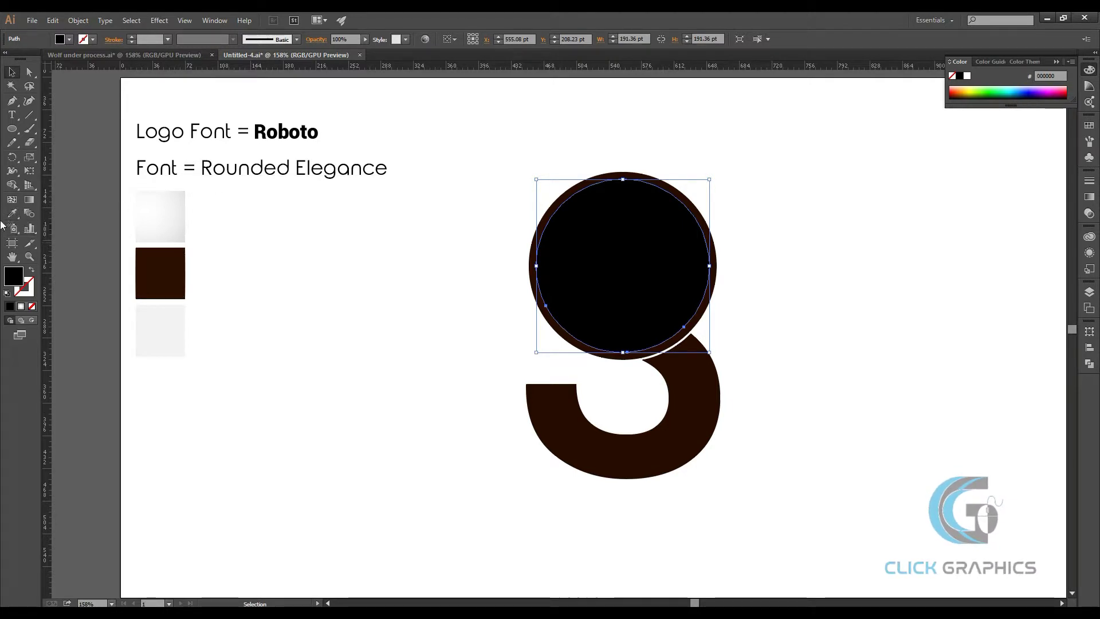
click(172, 266)
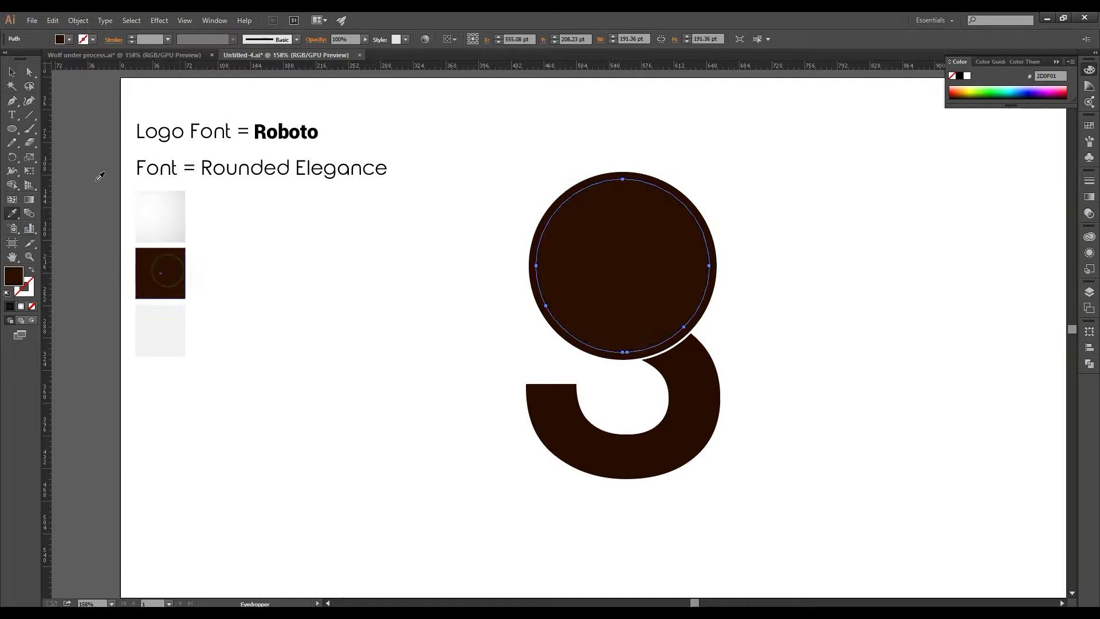
key(ctrl+z)
click(159, 210)
Step: Shift the inner circle's gradient centre up-left and widen it to the circle's edge
click(12, 74)
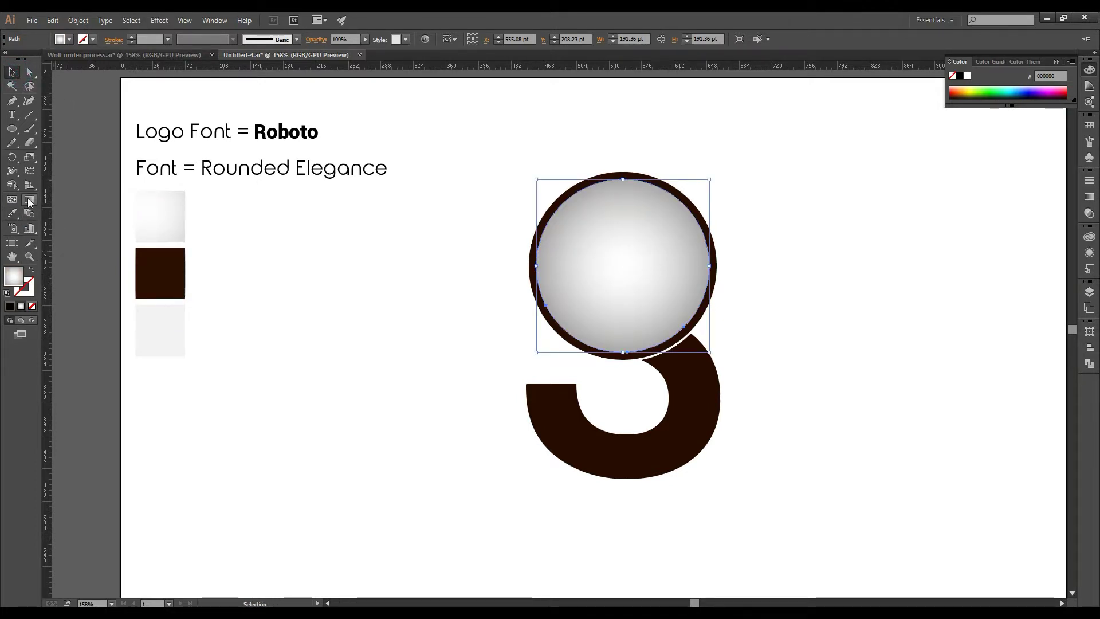
key(g)
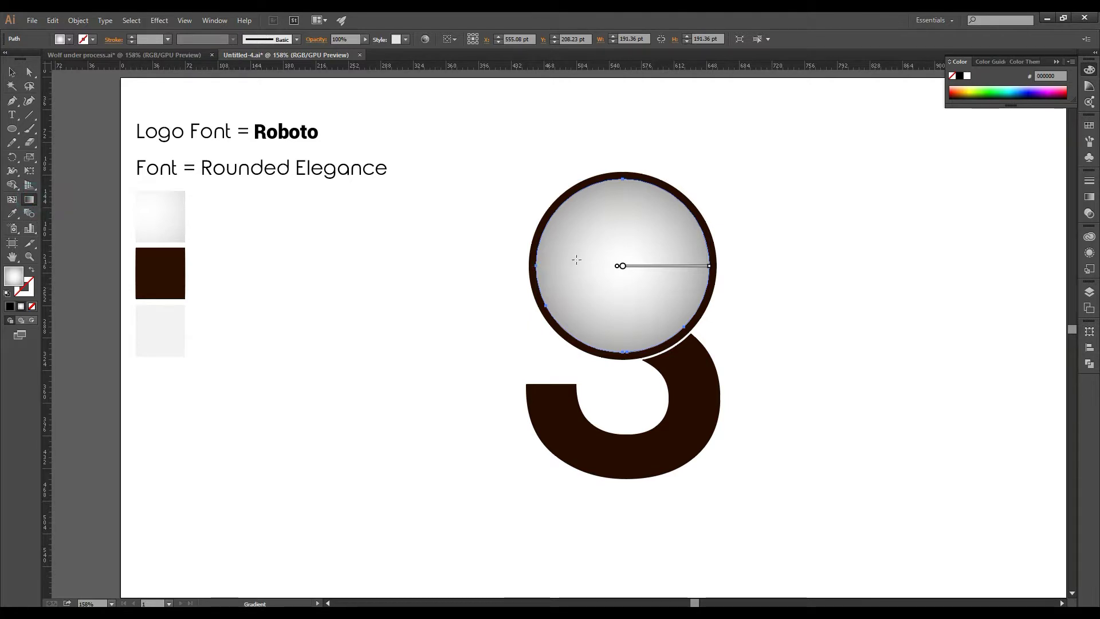
drag(621, 267, 596, 251)
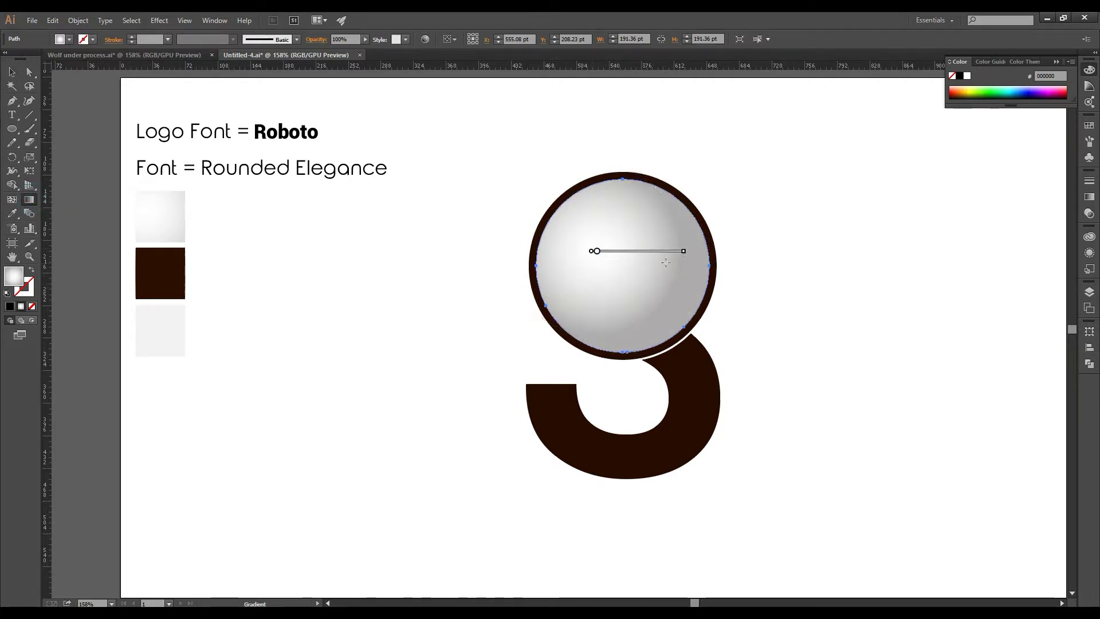
drag(689, 250, 749, 251)
drag(681, 252, 666, 235)
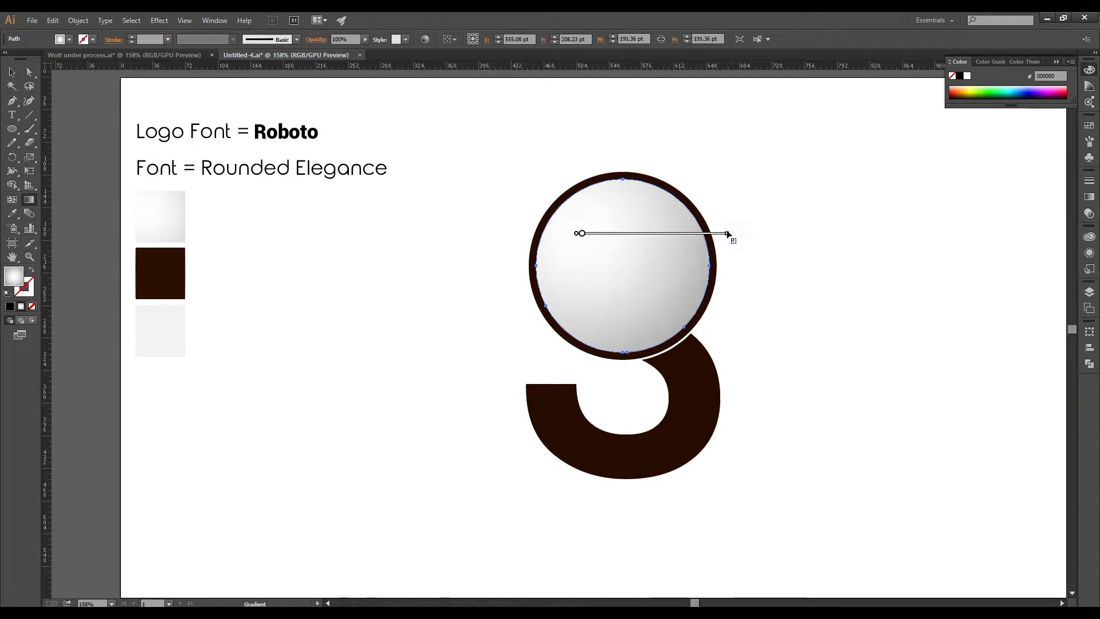
click(12, 72)
click(273, 250)
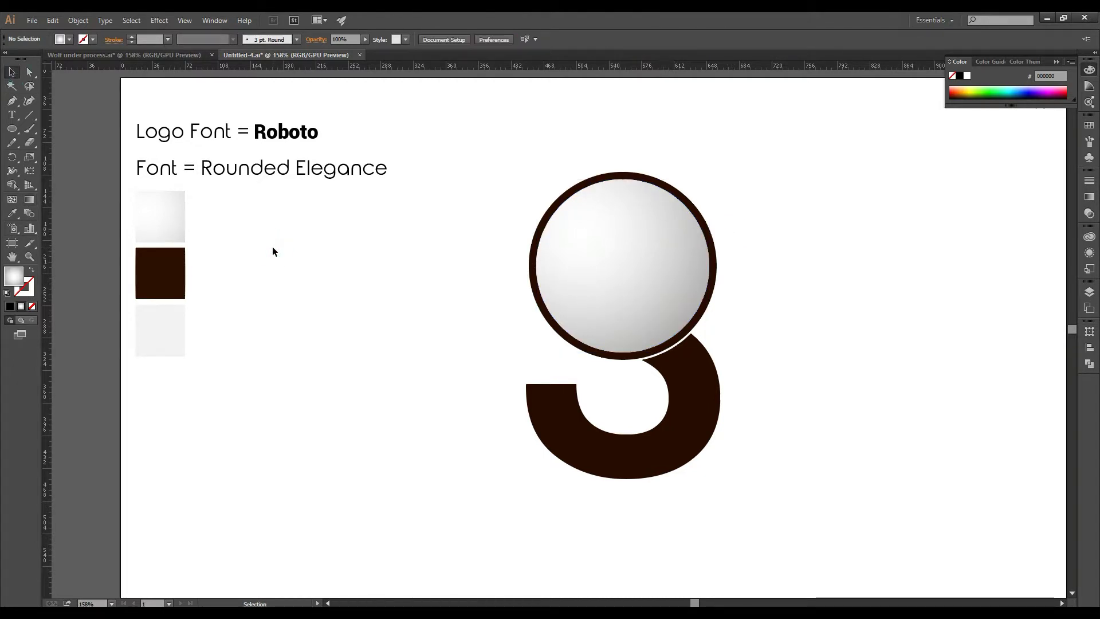
Step: Duplicate the gradient circle, move the copy right of the S, and shrink it slightly
click(624, 278)
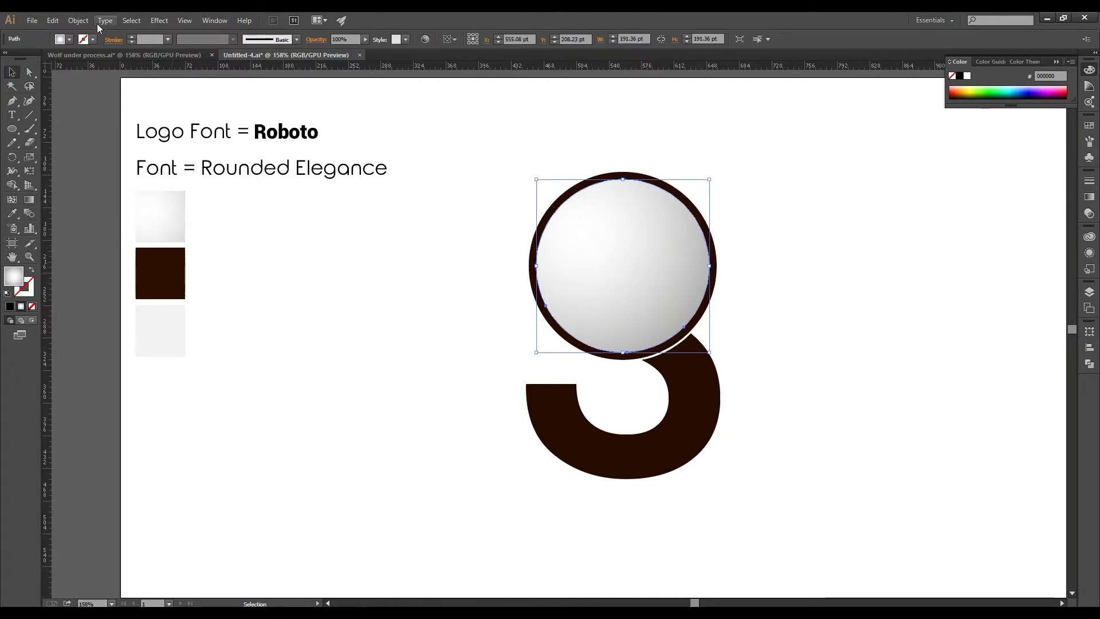
click(78, 20)
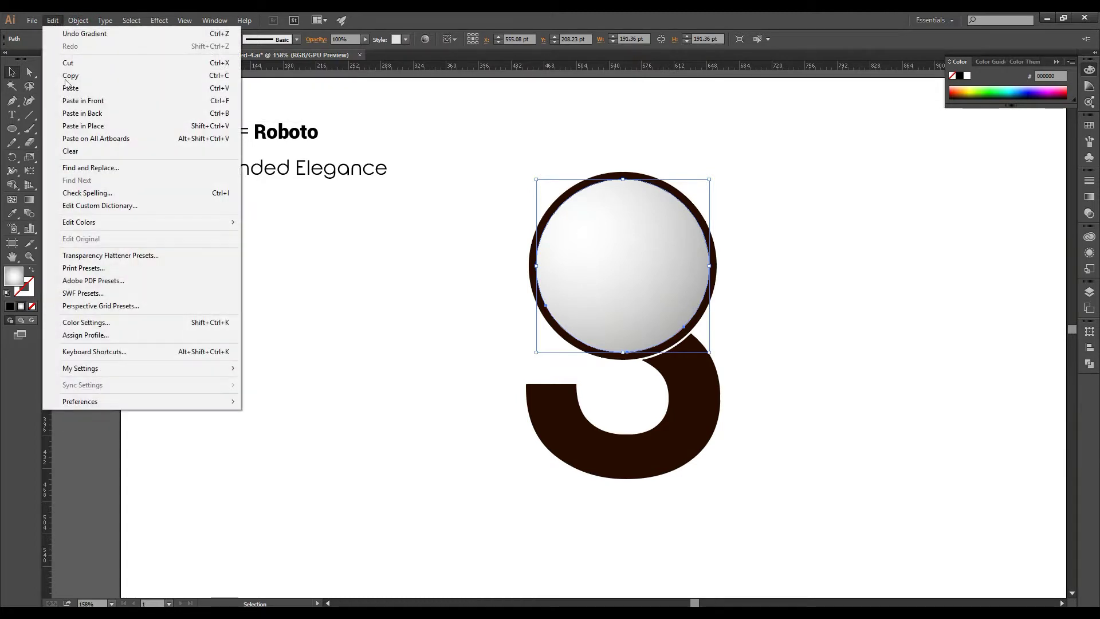
click(70, 75)
click(53, 20)
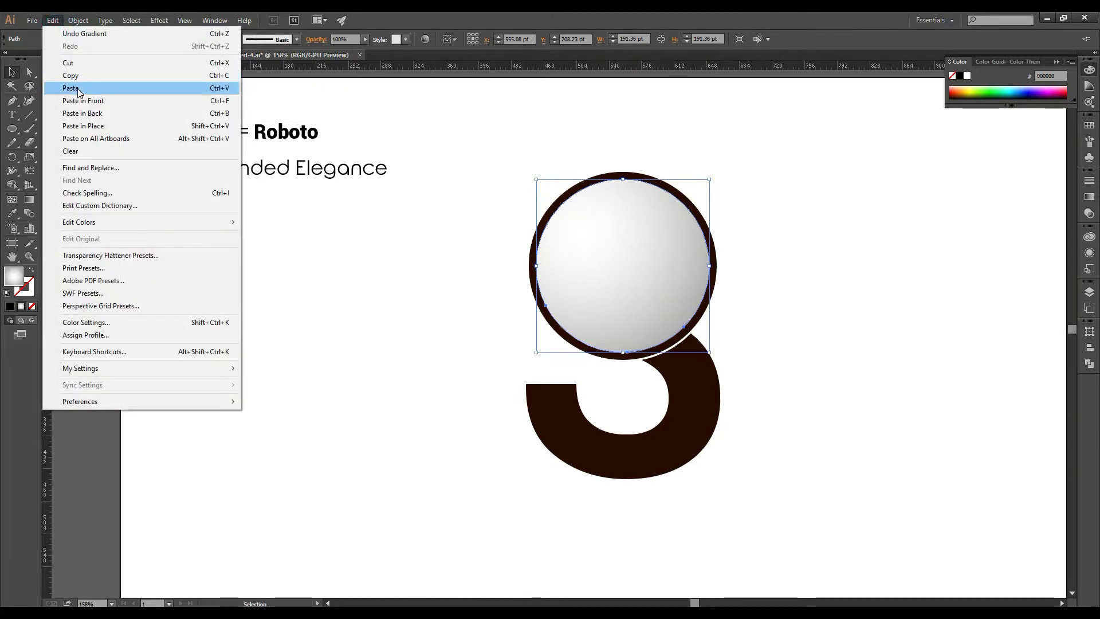
click(79, 89)
click(429, 173)
drag(607, 269, 827, 271)
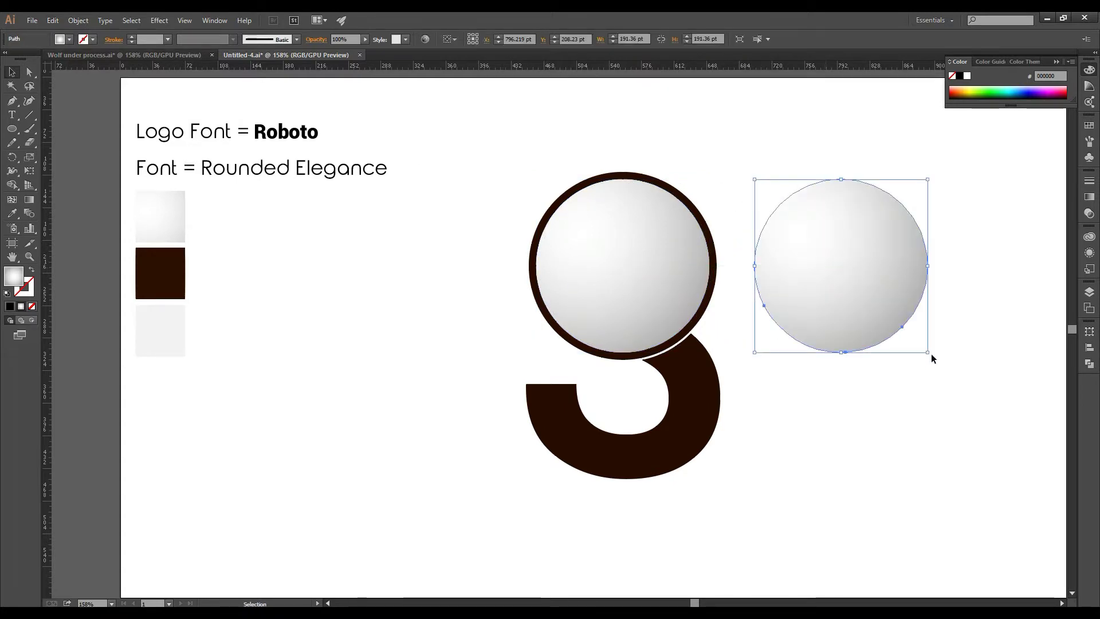
drag(927, 351, 913, 338)
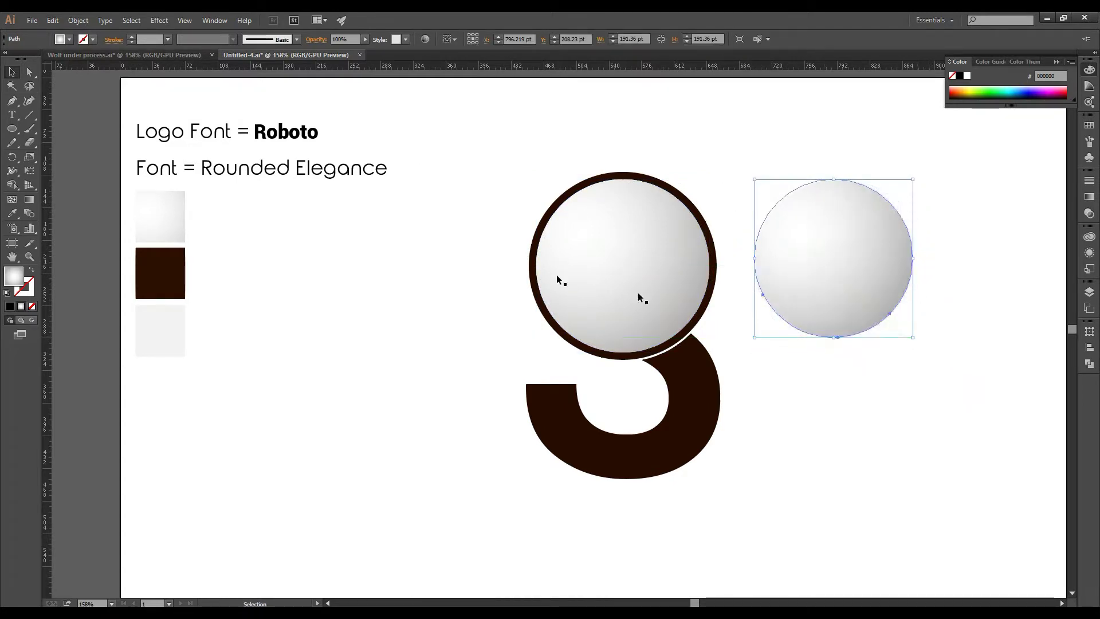
Step: Paste a copy in front of the smaller circle and nudge it one point up and left
click(52, 20)
click(70, 75)
click(54, 23)
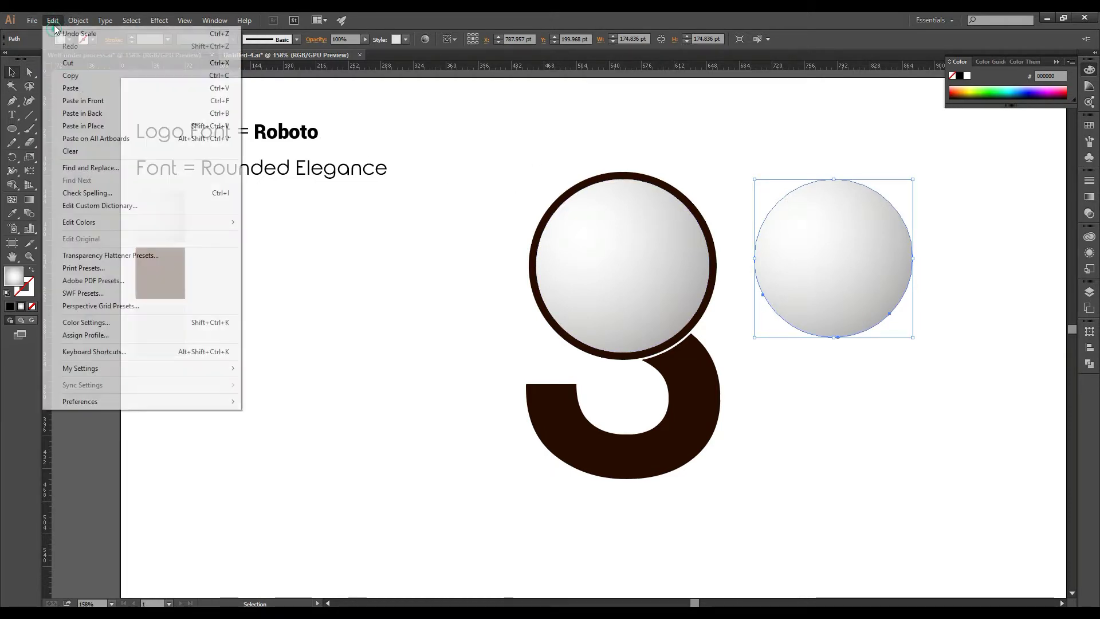
click(83, 101)
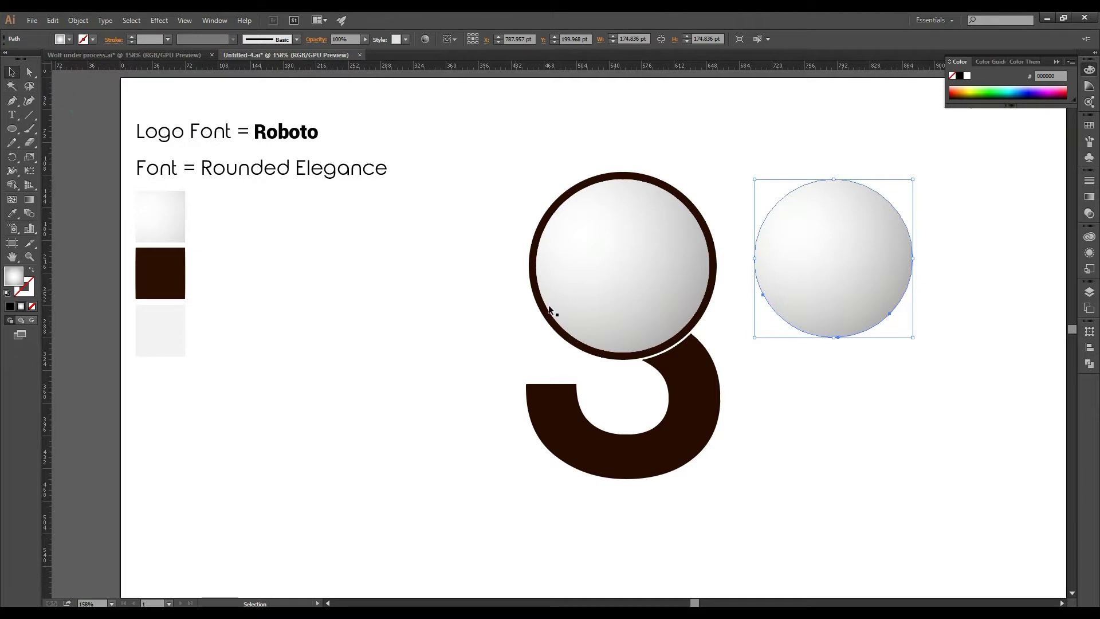
drag(754, 180, 747, 172)
click(963, 260)
click(892, 259)
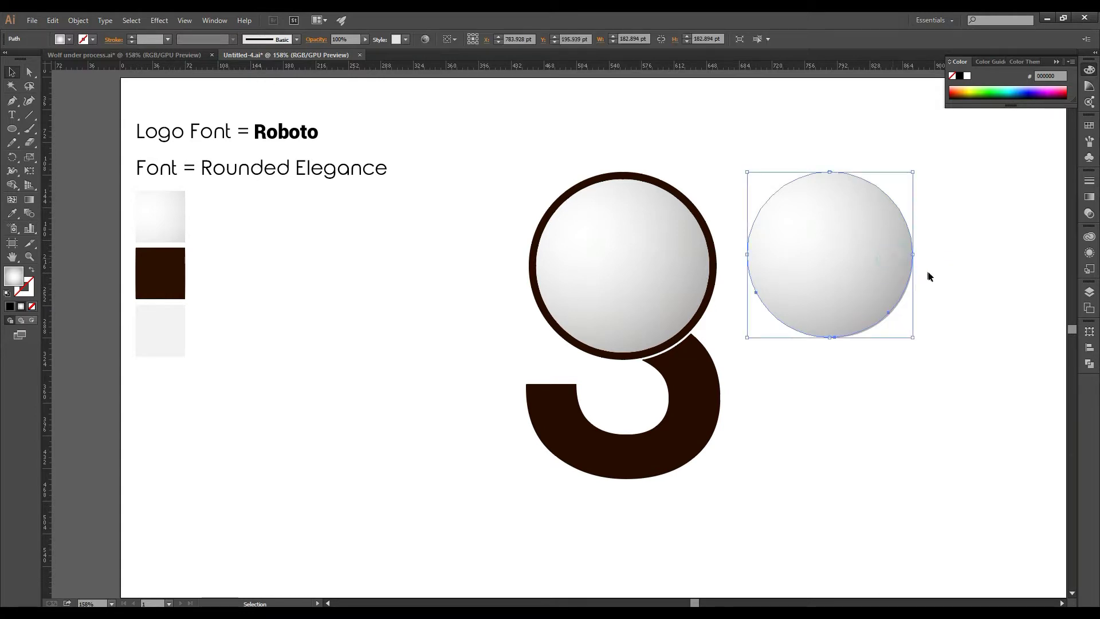
key(Up)
key(Left)
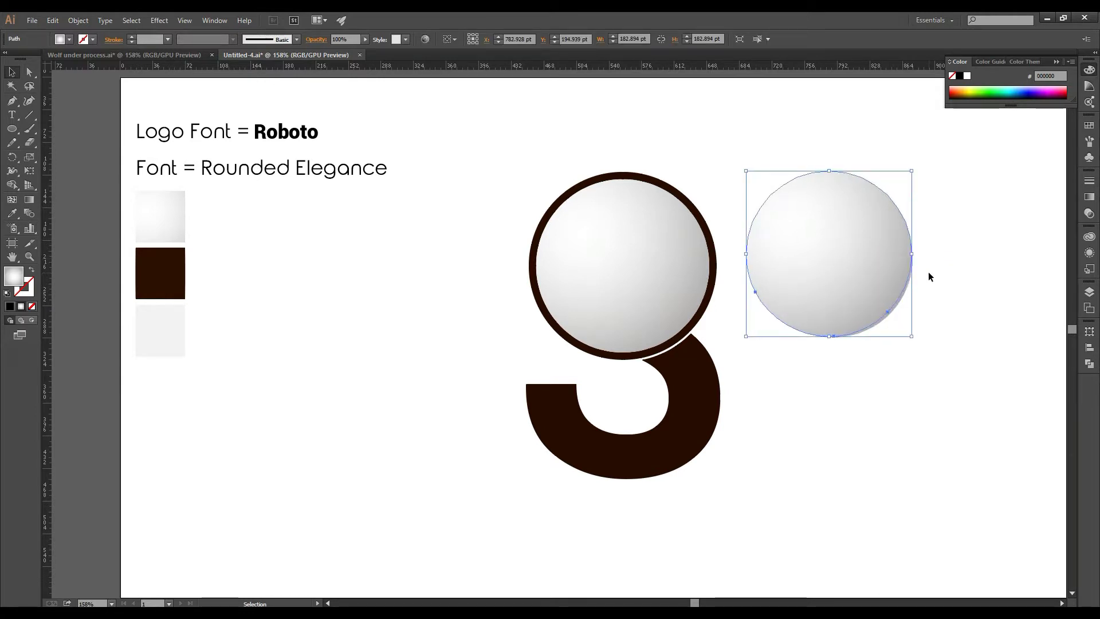
Step: Split the overlapping circle copies with the Shape Builder, then select the inner piece
click(849, 414)
key(ctrl+f)
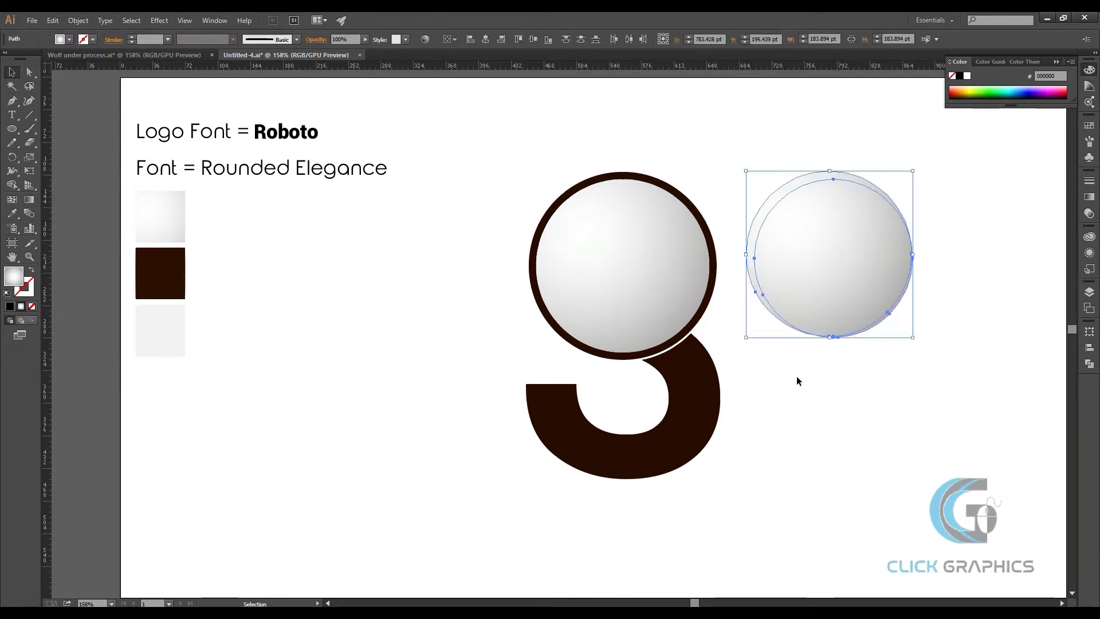
click(11, 185)
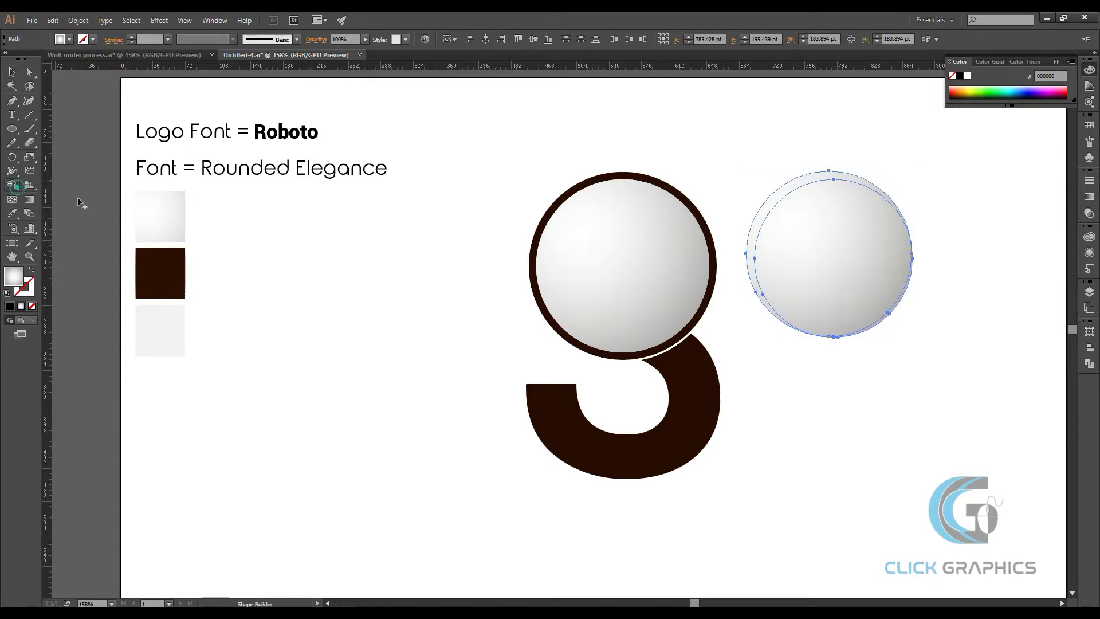
click(786, 172)
key(v)
click(769, 250)
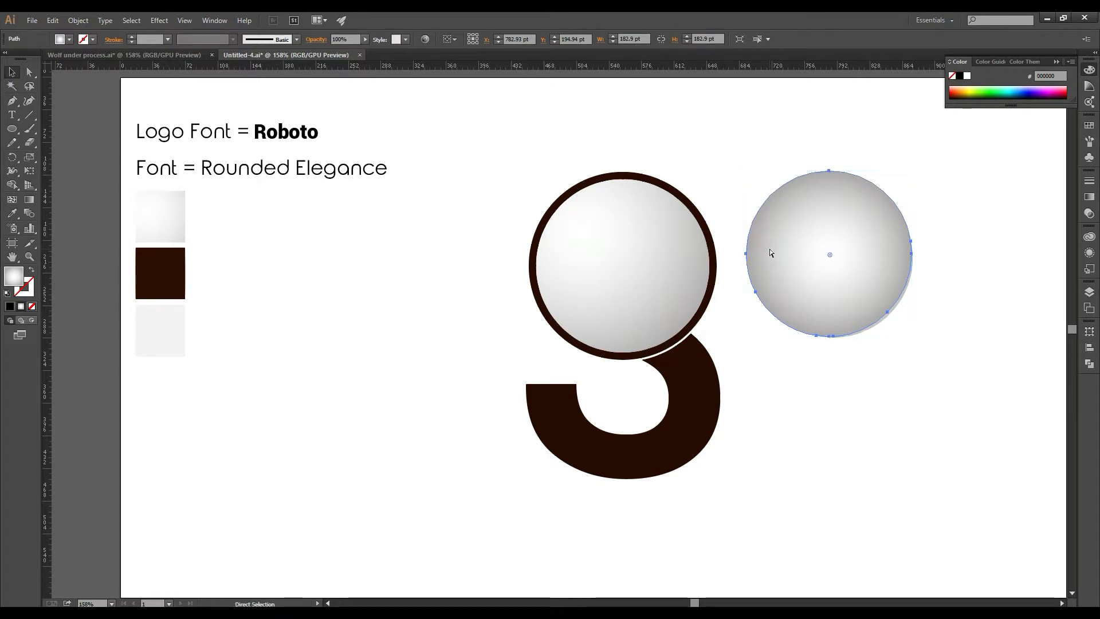
Step: Delete the inner piece and fit the crescent along the bowl's lower-right inner edge
key(Delete)
drag(896, 303, 689, 315)
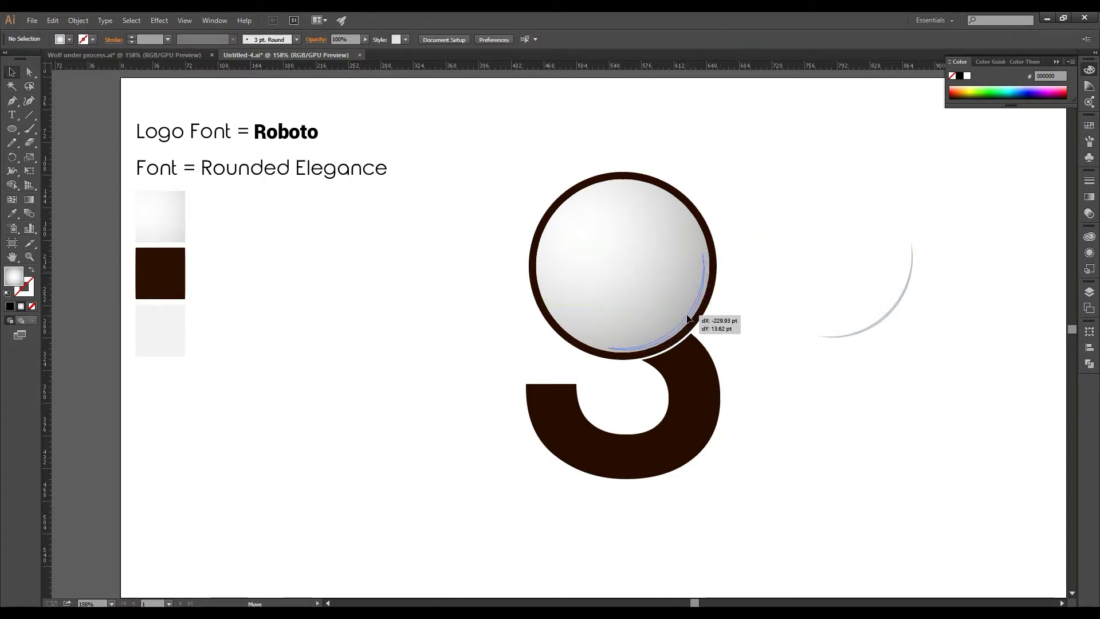
drag(690, 315, 690, 317)
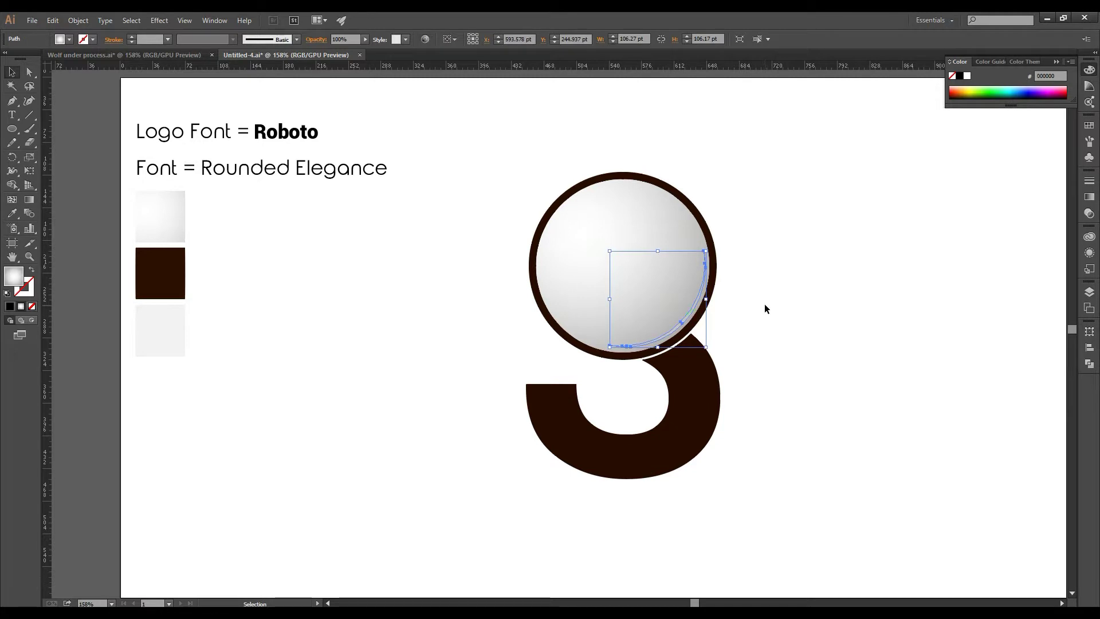
click(843, 310)
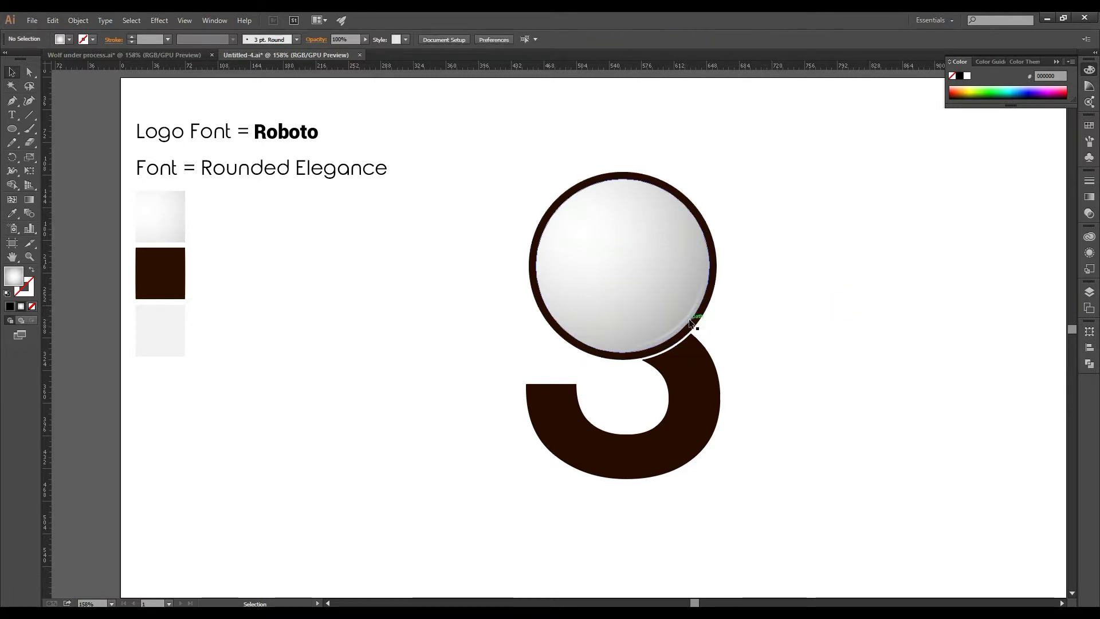
Step: Colour the crescent highlight light grey F2F2F2 by sampling the light grey swatch
drag(690, 324, 609, 326)
click(12, 213)
click(152, 327)
click(12, 72)
click(363, 276)
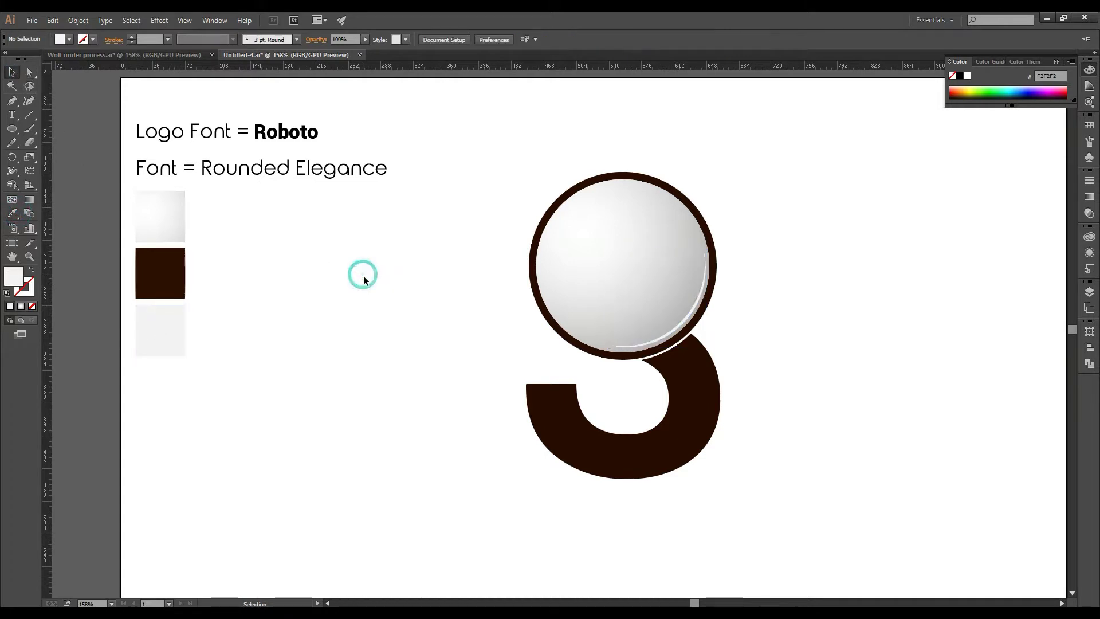
click(682, 316)
click(780, 301)
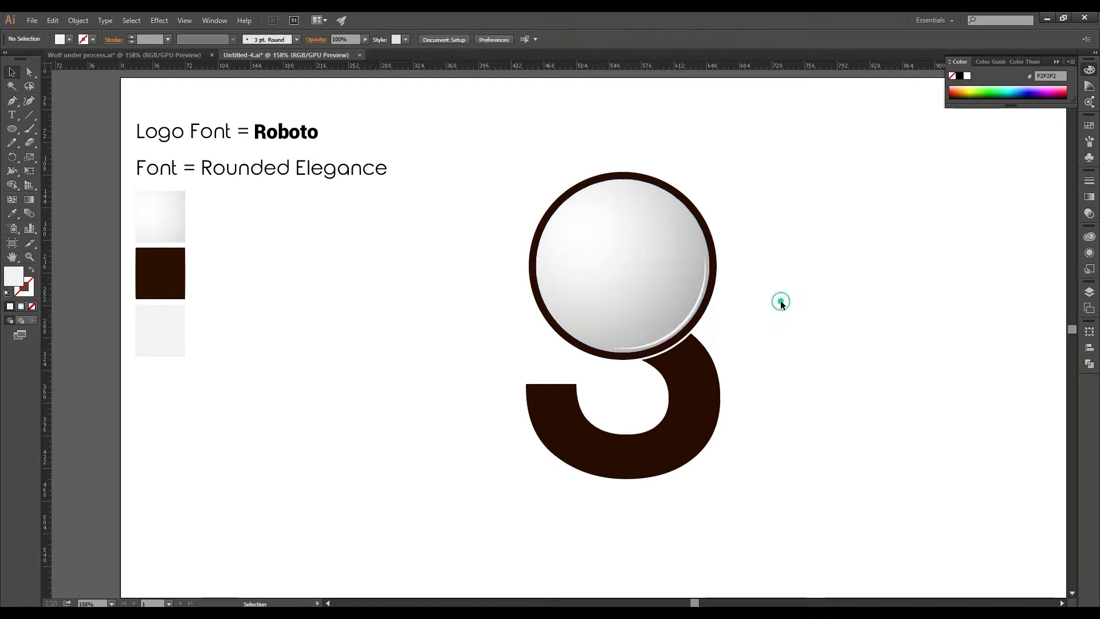
click(696, 312)
Step: Lower the crescent's opacity to 40% in the Transparency panel
click(1089, 197)
click(1013, 172)
click(1064, 187)
drag(1066, 198, 1034, 198)
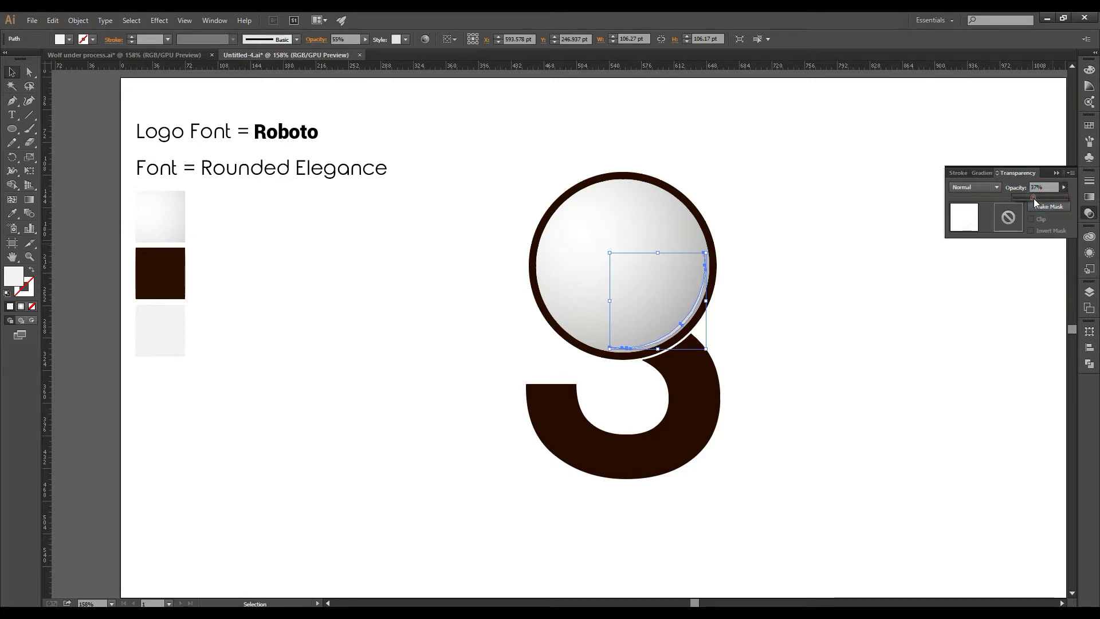
click(916, 232)
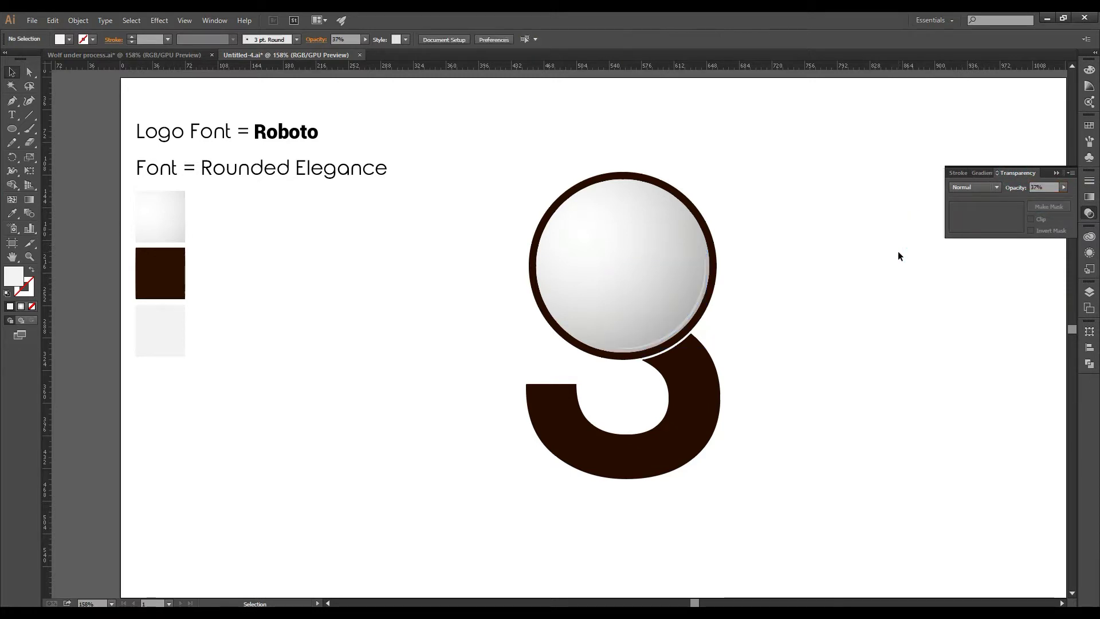
click(676, 331)
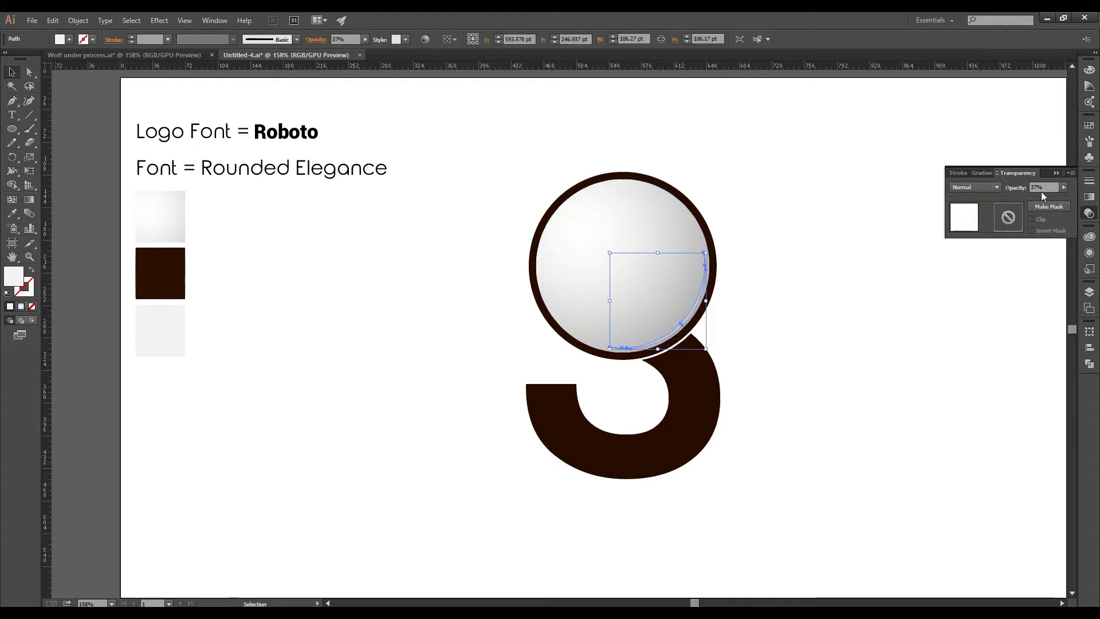
text(40)
key(Return)
click(830, 260)
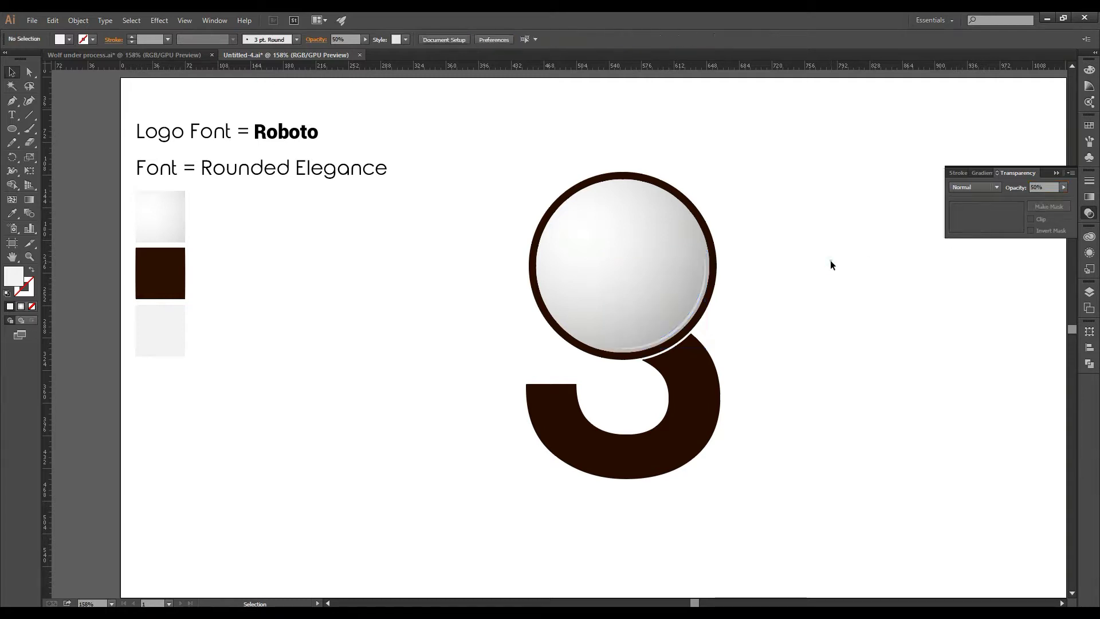
click(1056, 173)
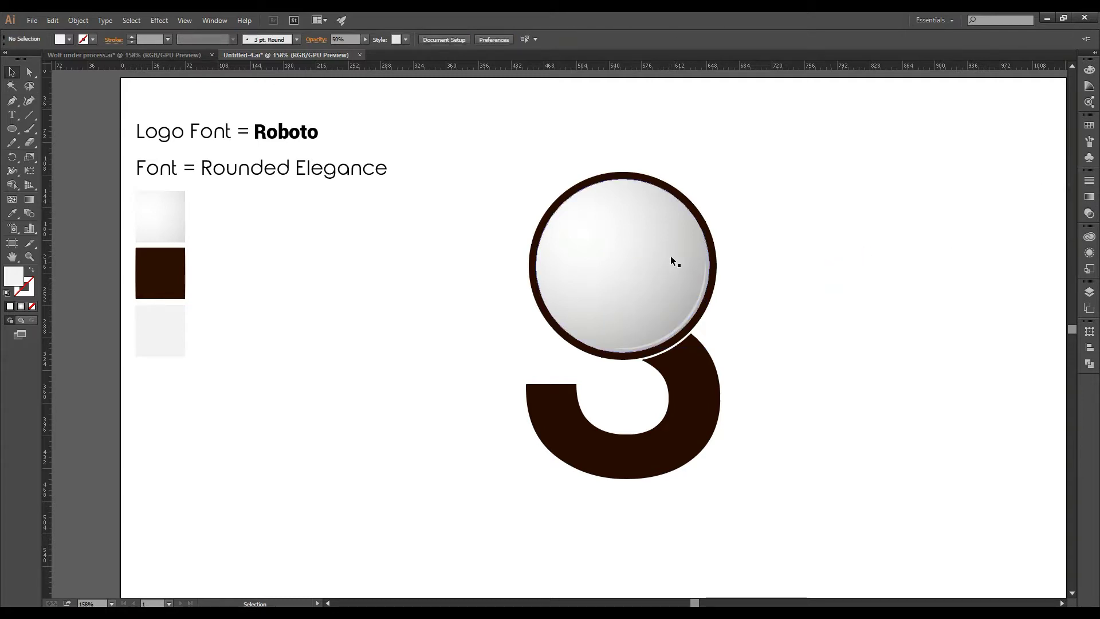
Step: Draw a curved Pen path along the glossy bowl's top inner edge
click(12, 100)
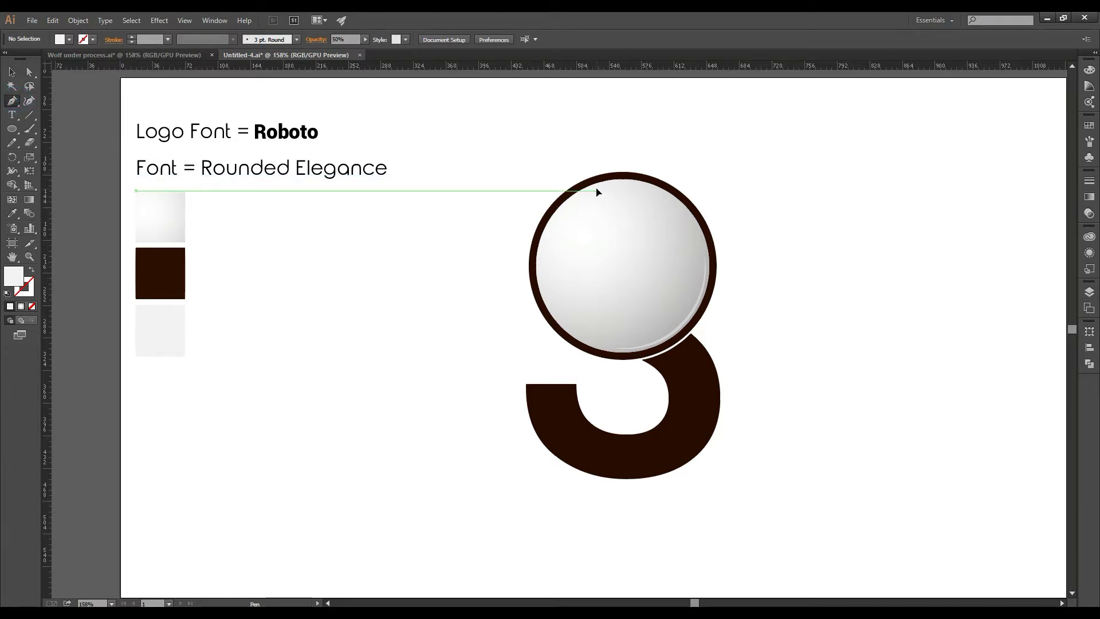
click(597, 190)
drag(645, 192, 668, 204)
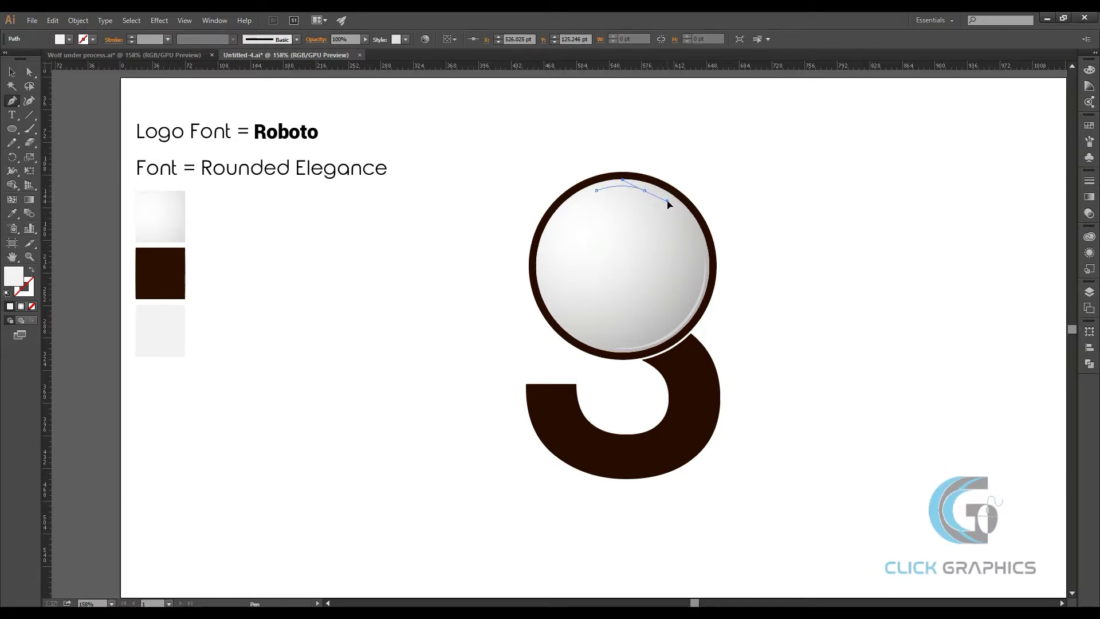
drag(668, 204, 668, 204)
click(18, 71)
click(610, 187)
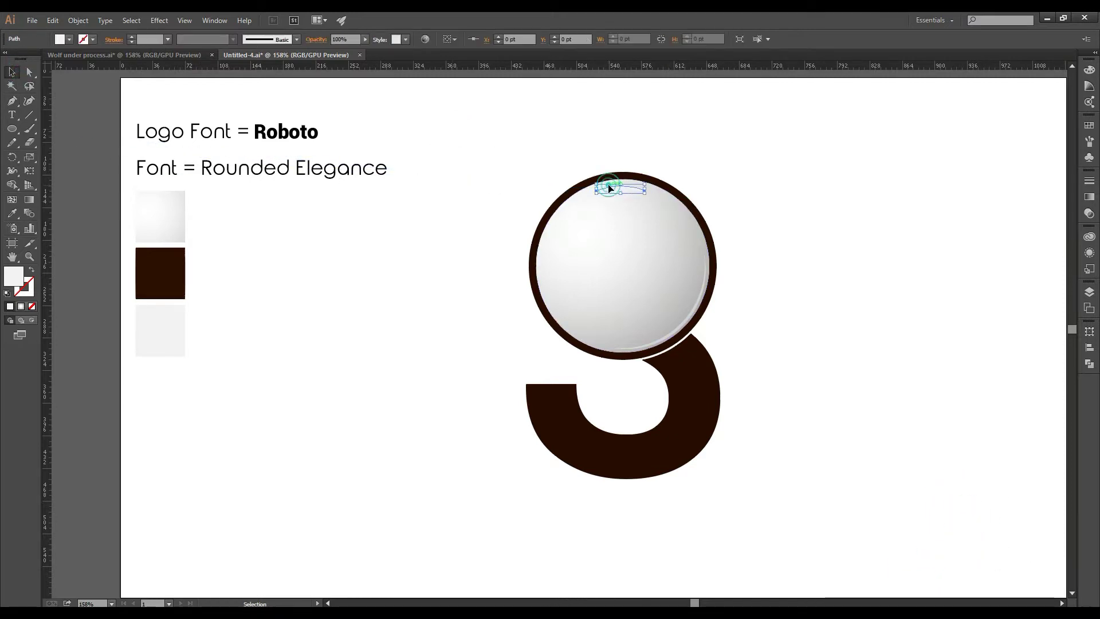
Step: Style the arc with no fill, a white 3 pt stroke and the elliptical width profile
click(31, 308)
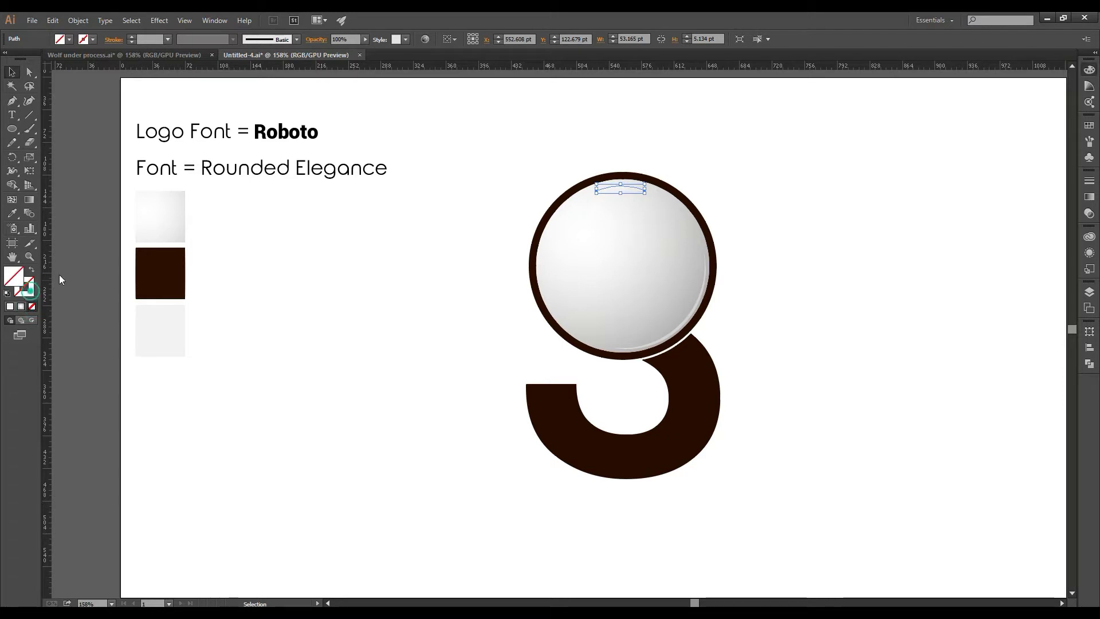
click(133, 39)
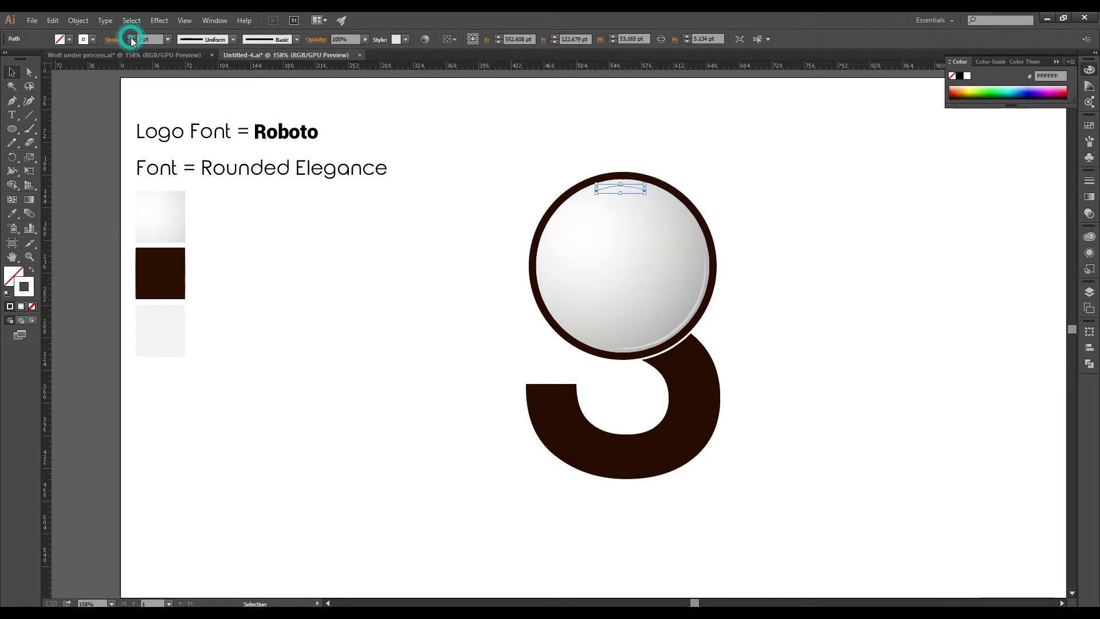
click(232, 42)
click(198, 77)
click(432, 111)
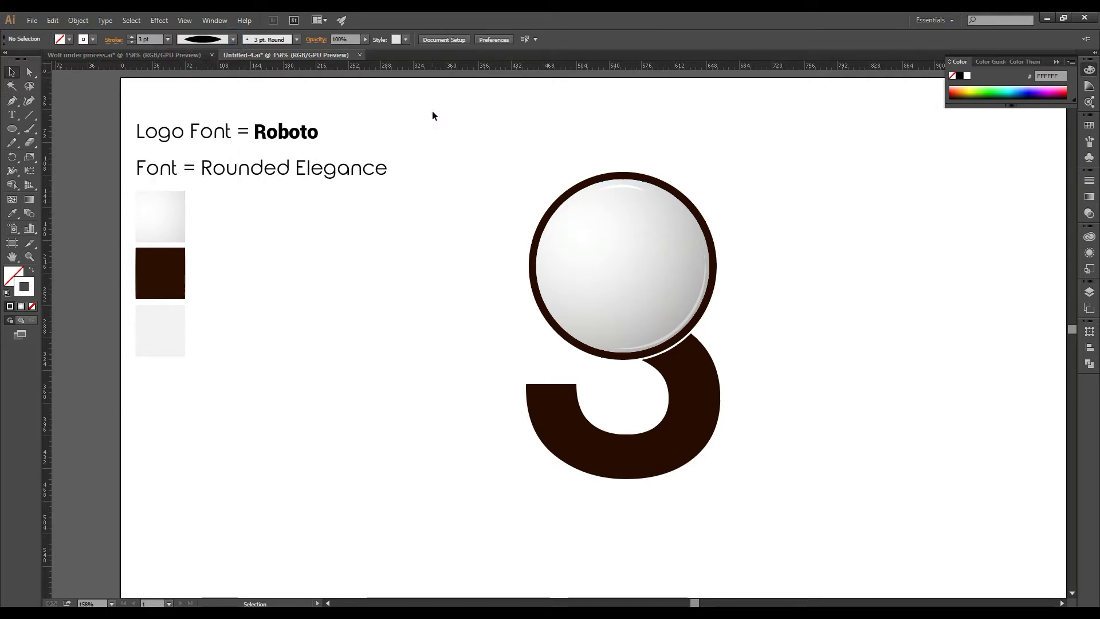
click(621, 186)
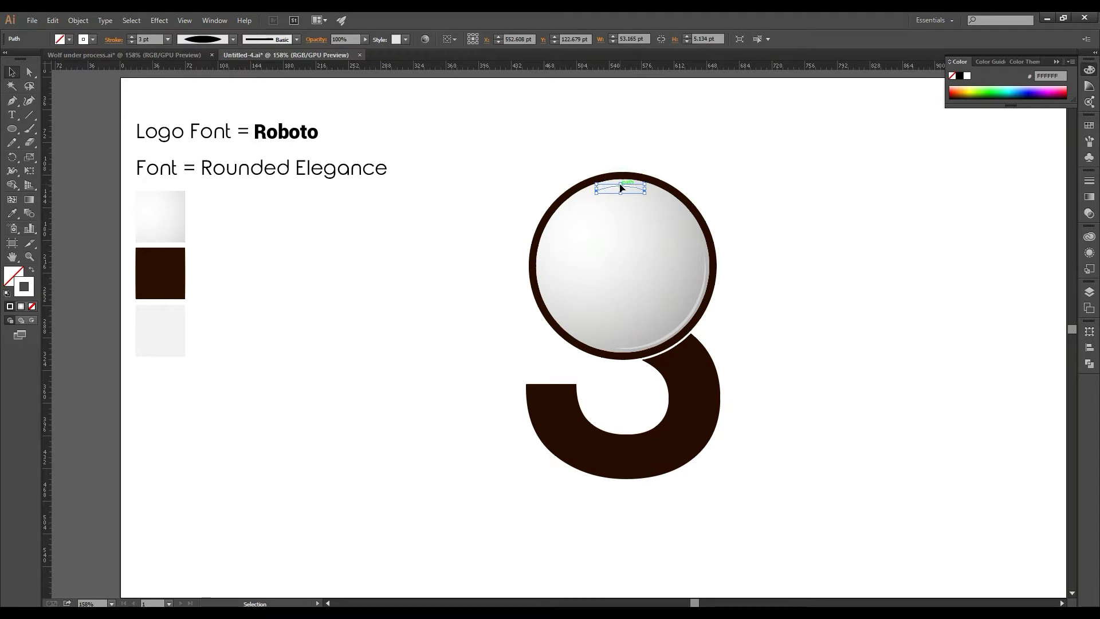
click(747, 138)
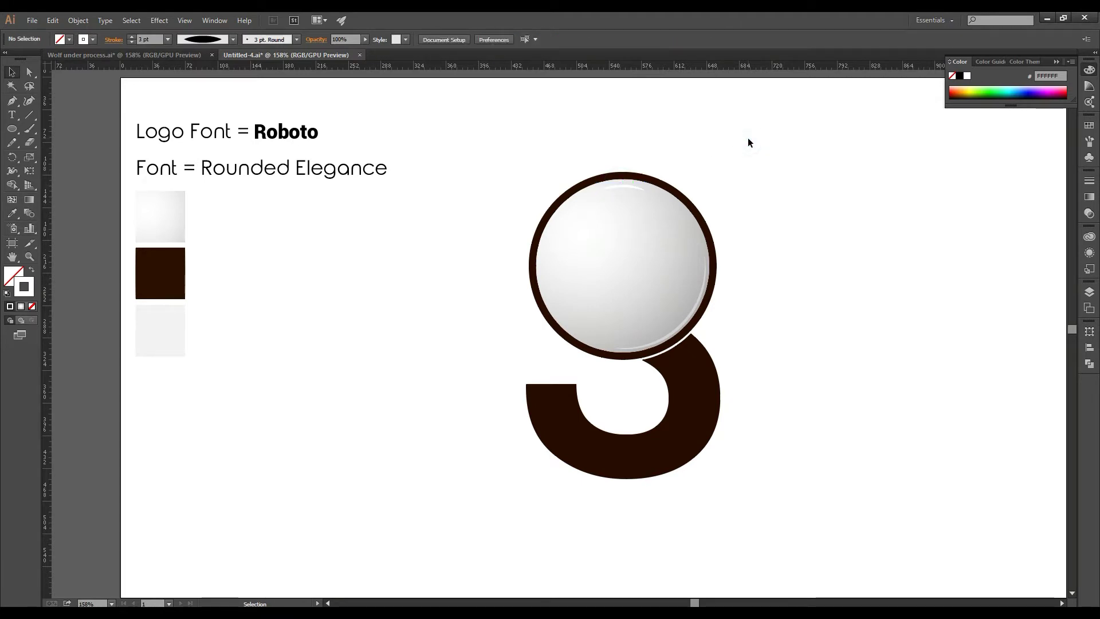
scroll(762, 167, down, 1)
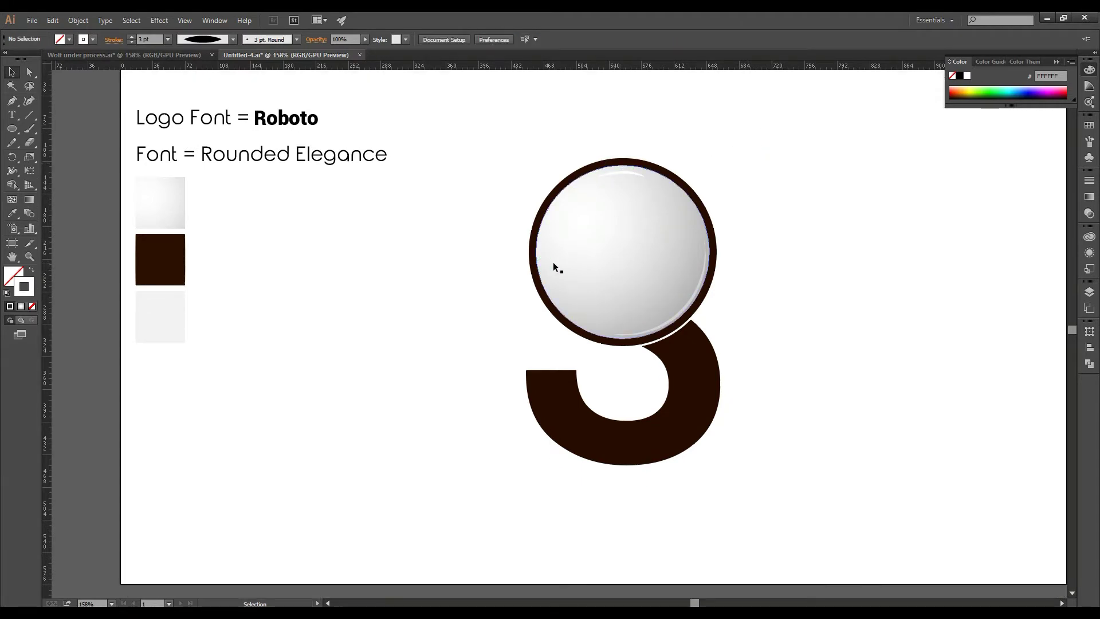
scroll(573, 281, up, 1)
click(12, 101)
Step: Split the tail with a horizontal line using Shape Builder
click(517, 406)
drag(590, 405, 32, 83)
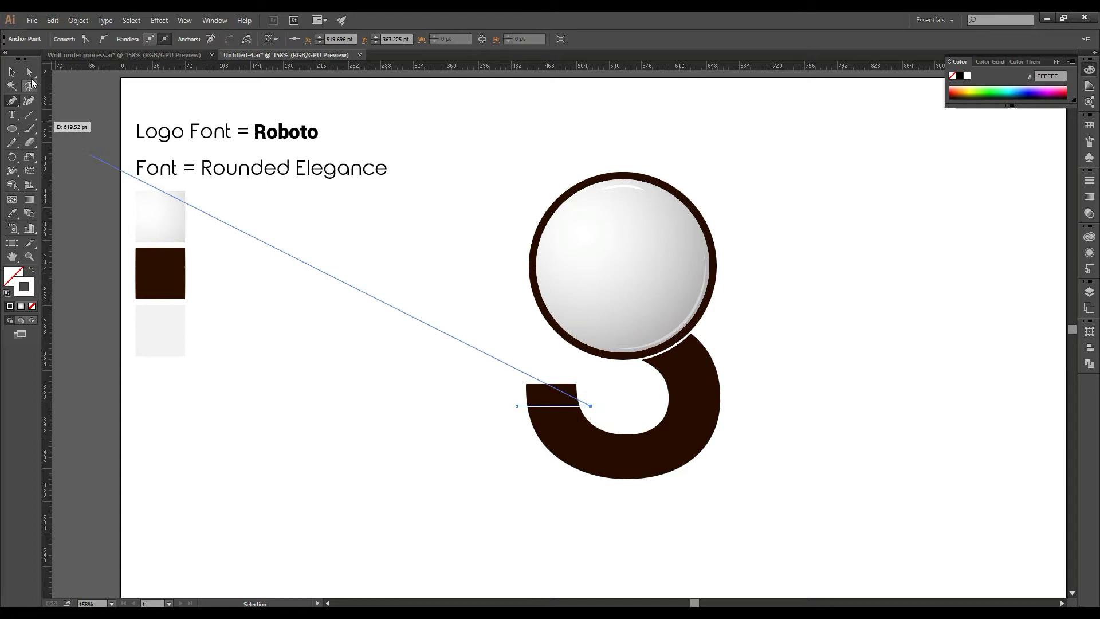
key(v)
drag(437, 366, 582, 508)
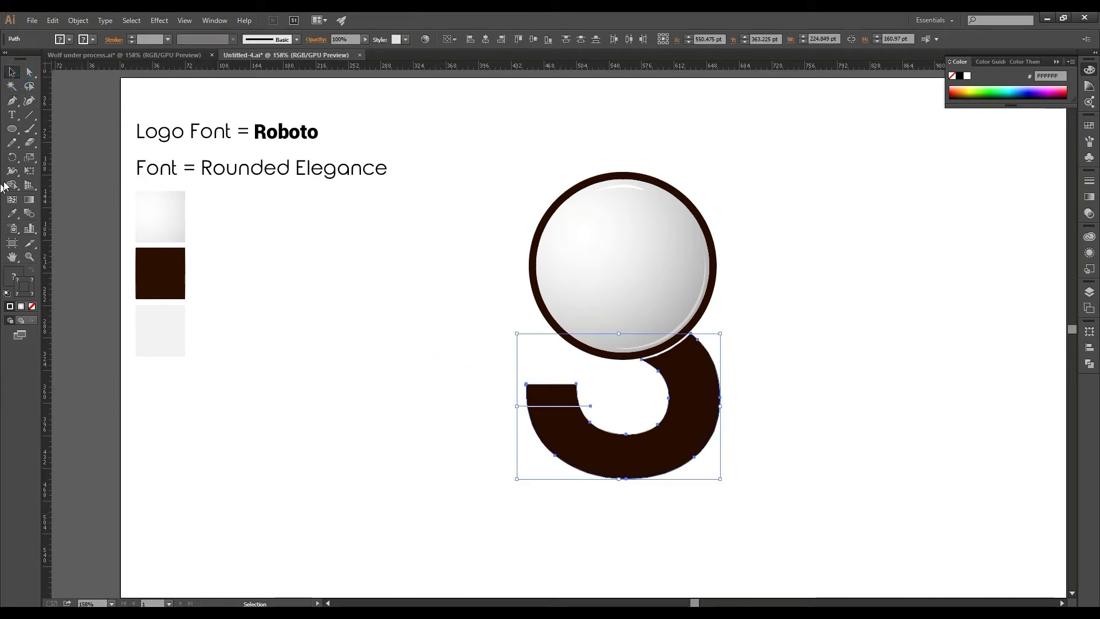
click(11, 184)
click(564, 395)
Step: Delete the small piece above the cut and the leftover stray line segment
click(12, 72)
click(343, 361)
drag(486, 373, 588, 397)
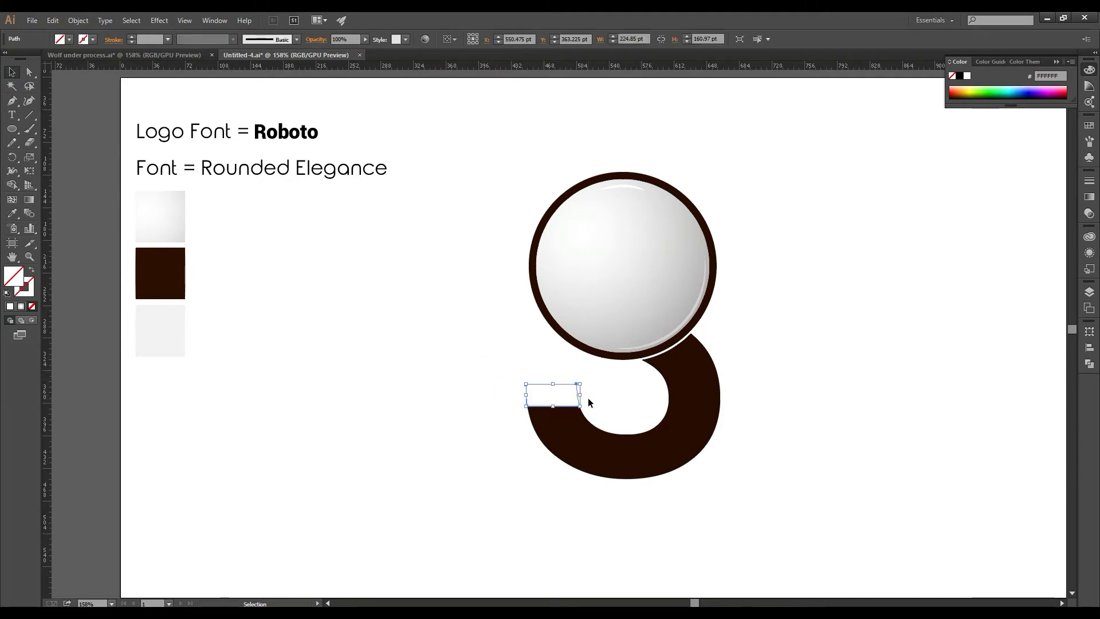
key(Delete)
click(518, 407)
key(a)
click(582, 406)
key(Delete)
key(v)
Step: Round the tail's left end corner to about 27.28 pt with the live-corner widget
click(572, 441)
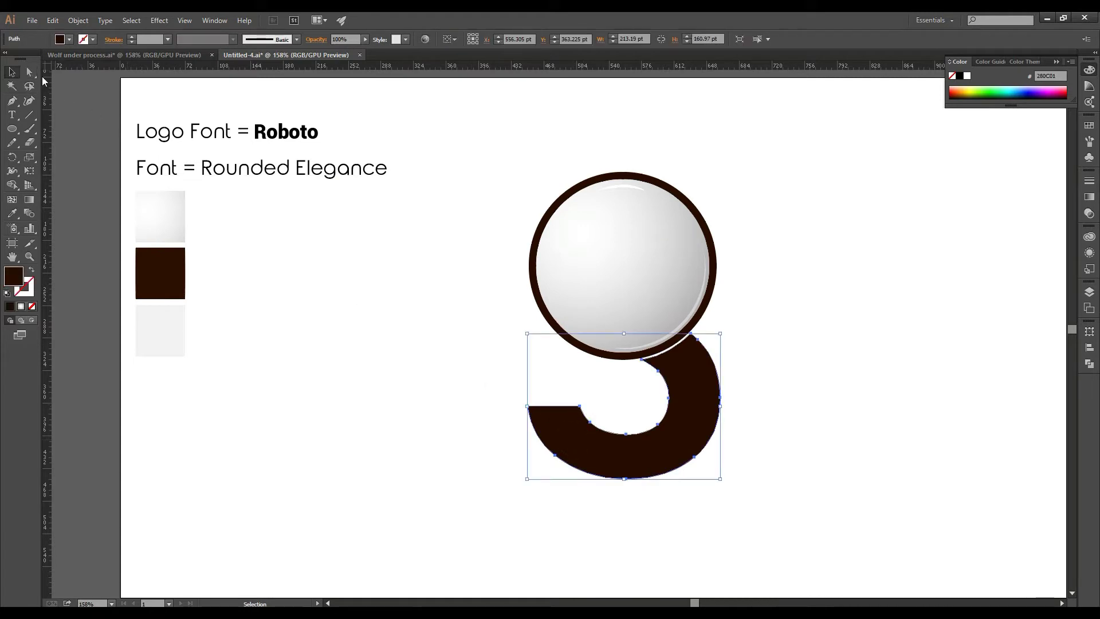
click(29, 72)
click(527, 407)
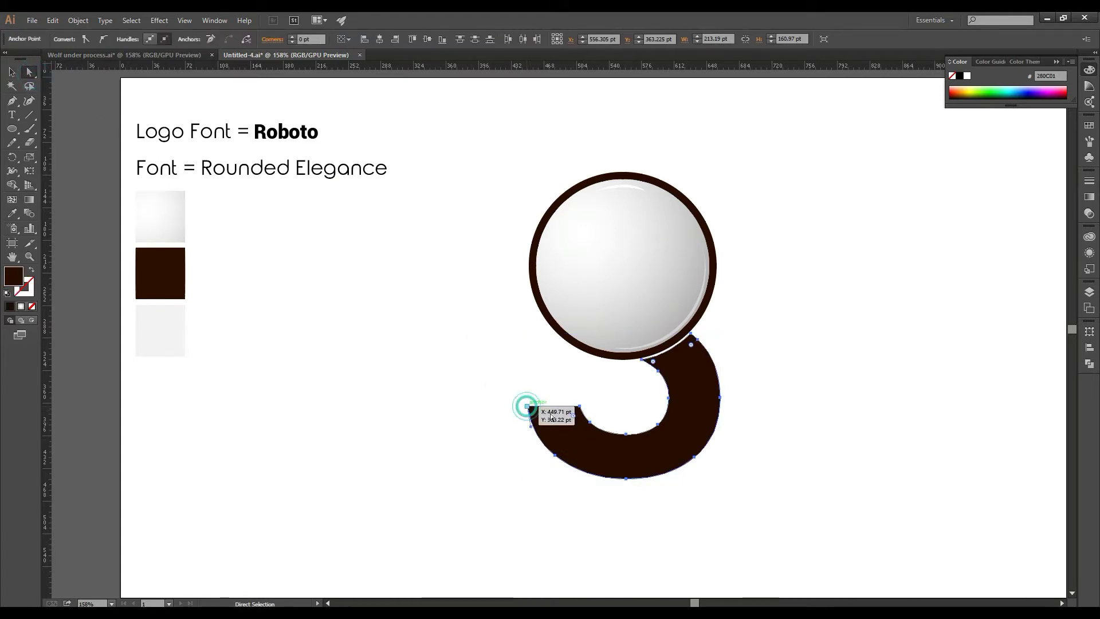
click(580, 406)
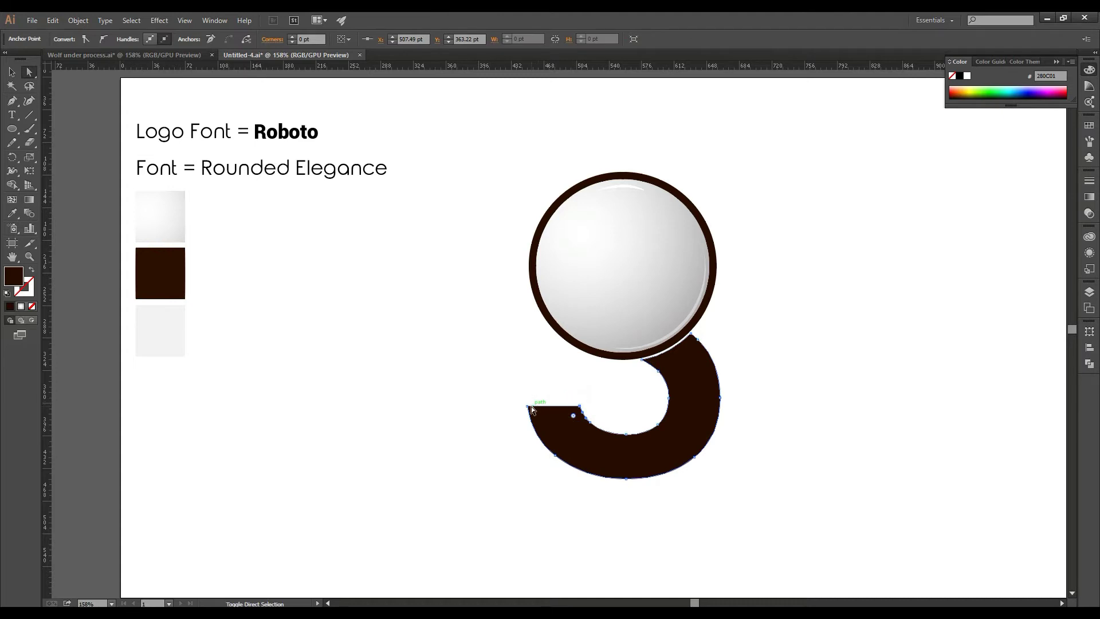
click(533, 410)
drag(536, 411, 623, 467)
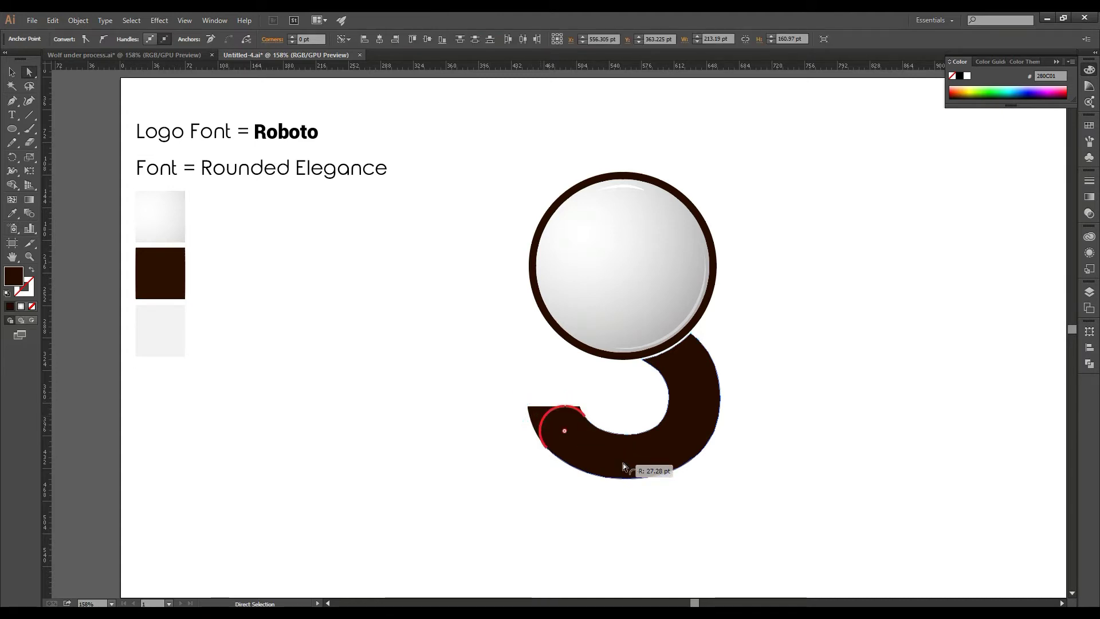
click(828, 375)
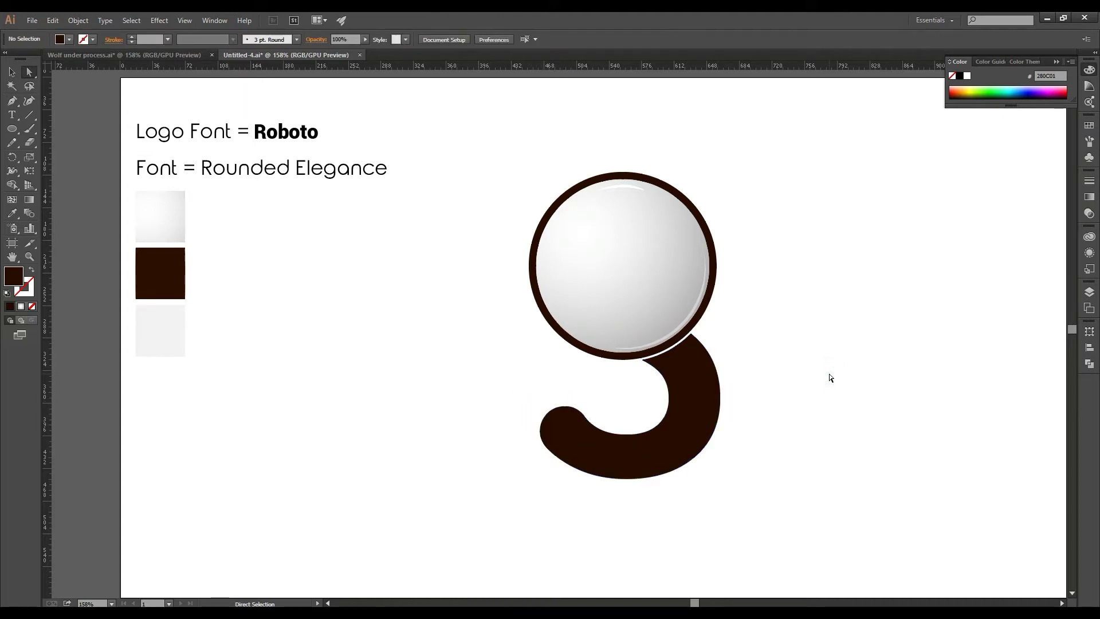
click(12, 73)
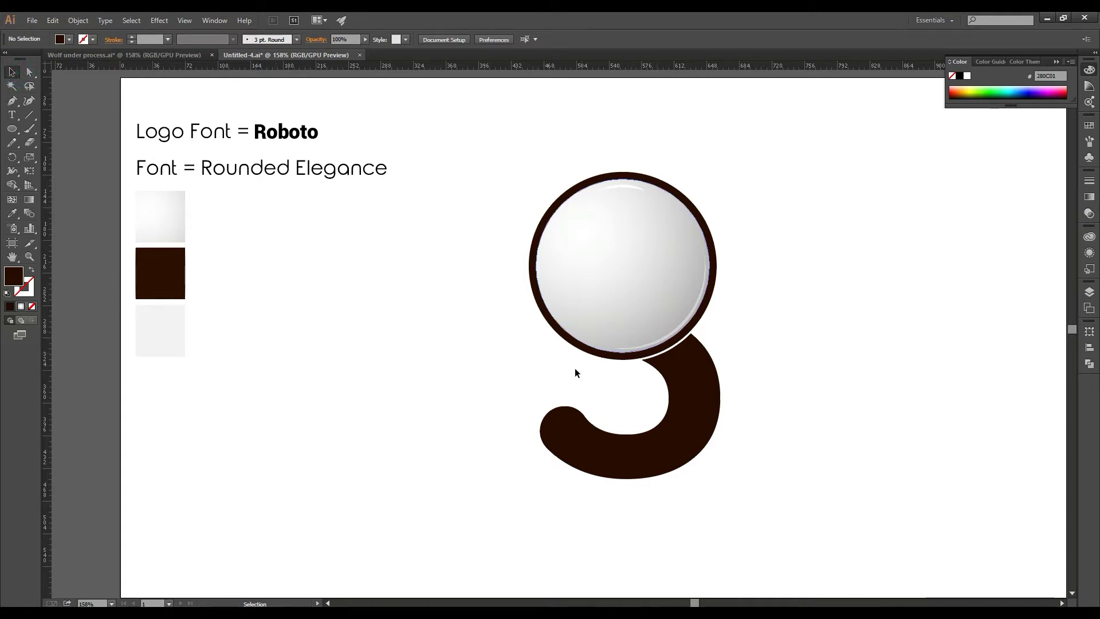
Step: Shift both S logo shapes straight up about 42 pt on the artboard
scroll(575, 368, down, 1)
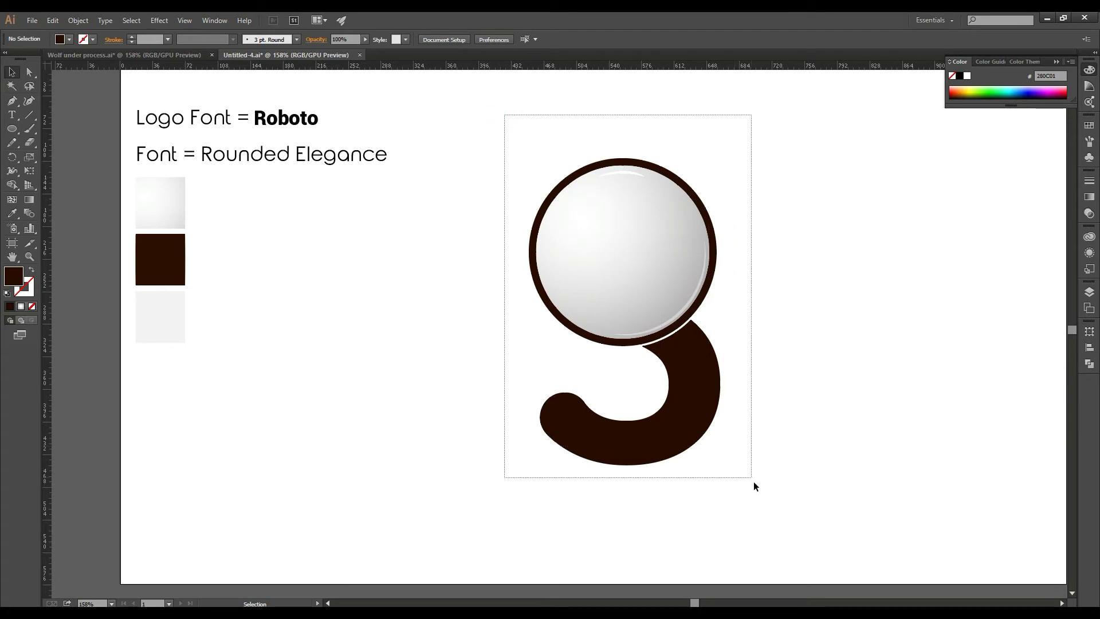
drag(504, 114, 754, 483)
drag(686, 379, 688, 331)
click(779, 314)
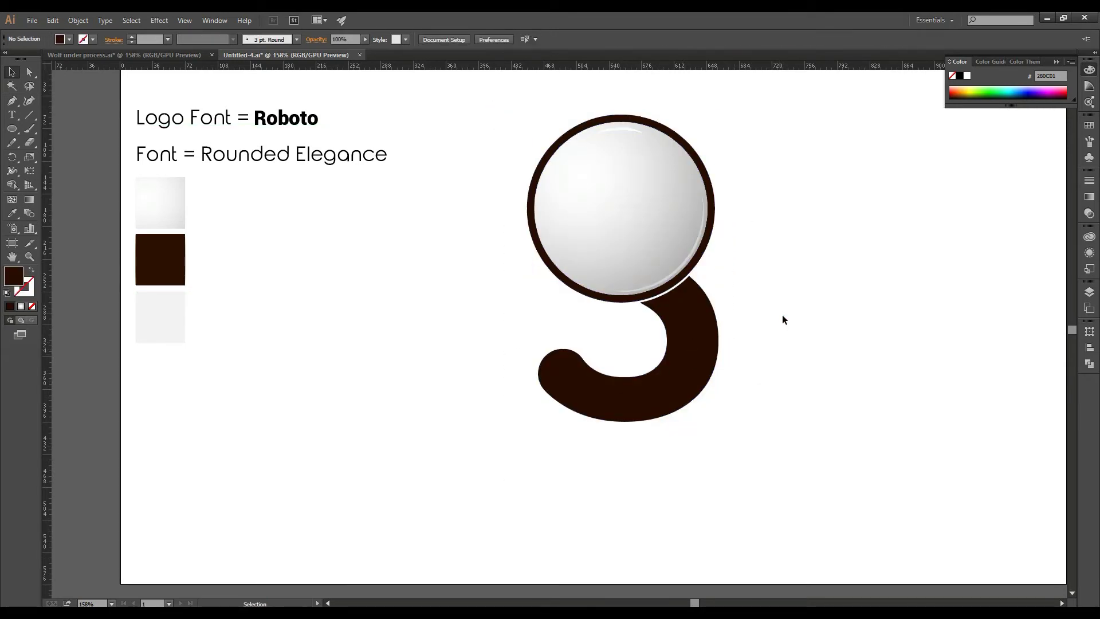
Step: Set the Type tool's font size to 48 pt
click(11, 115)
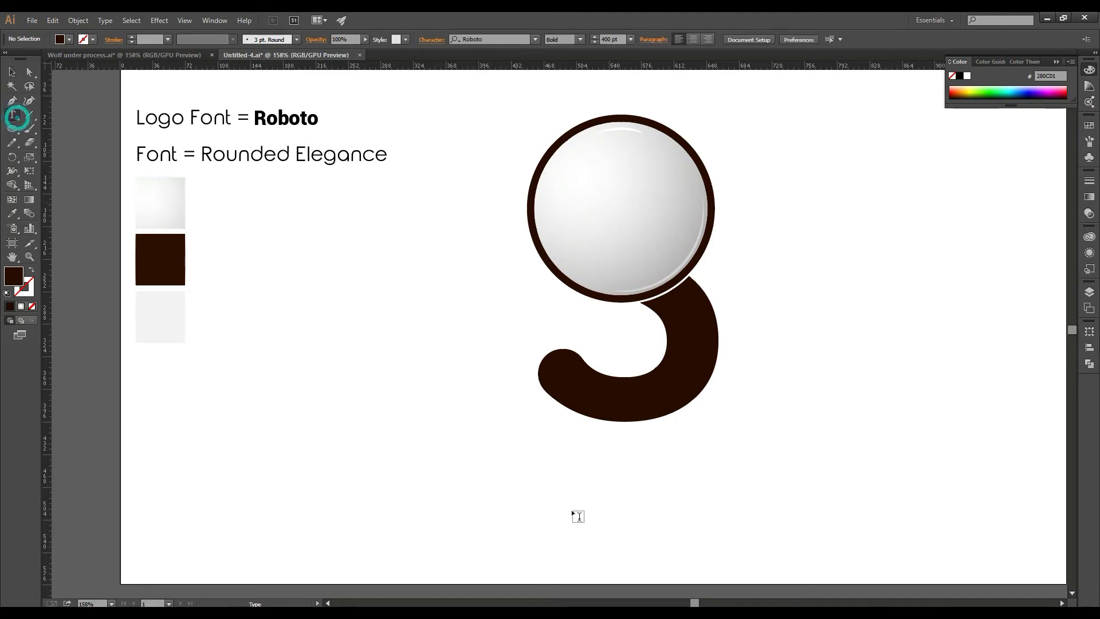
click(520, 491)
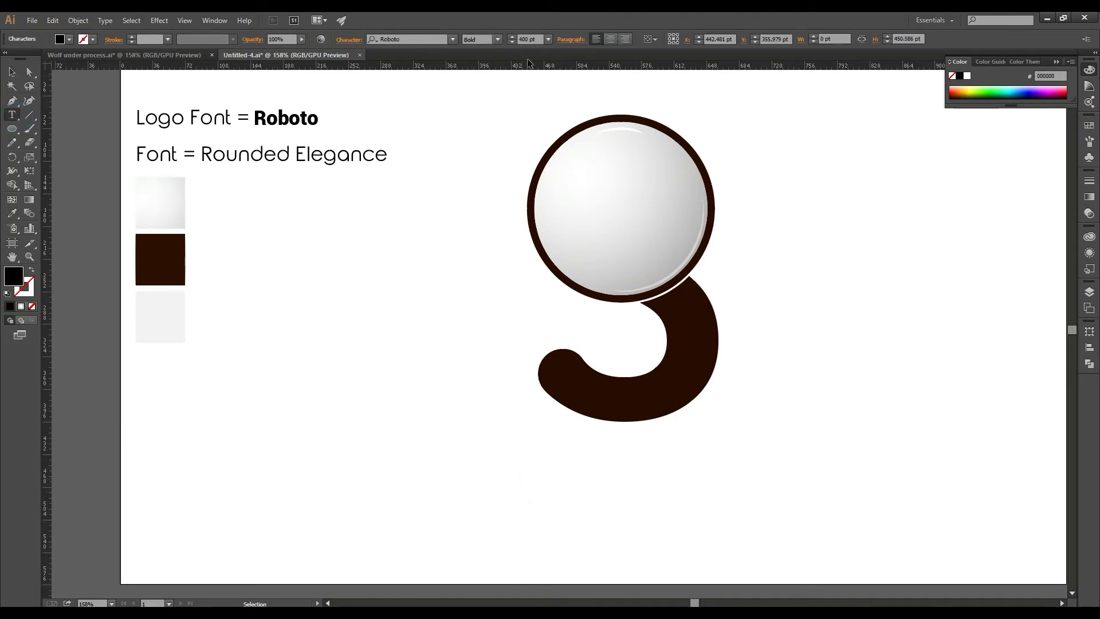
click(547, 39)
click(562, 206)
click(544, 41)
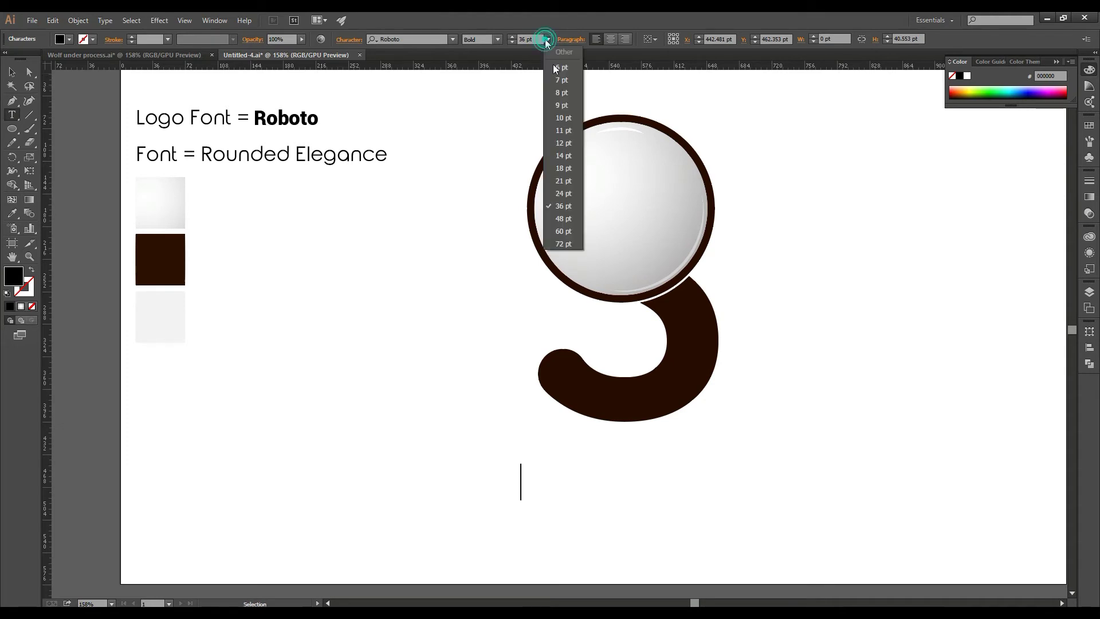
click(574, 213)
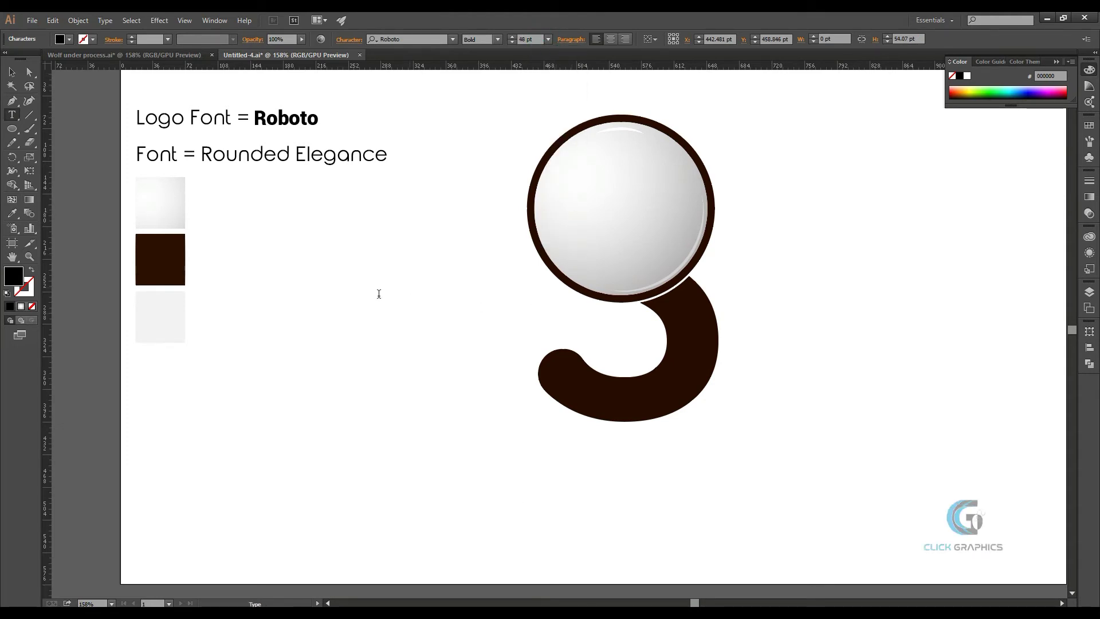
Step: Type 'SEARCH LOGO' in capitals below the S mark and shift it left under the mark
click(547, 492)
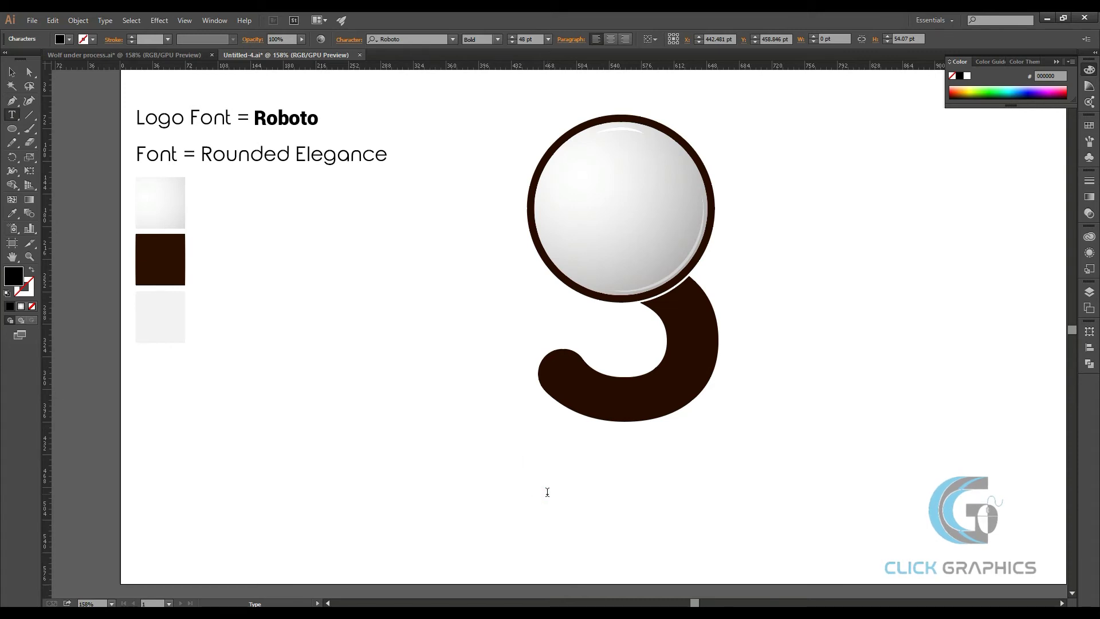
text(Search)
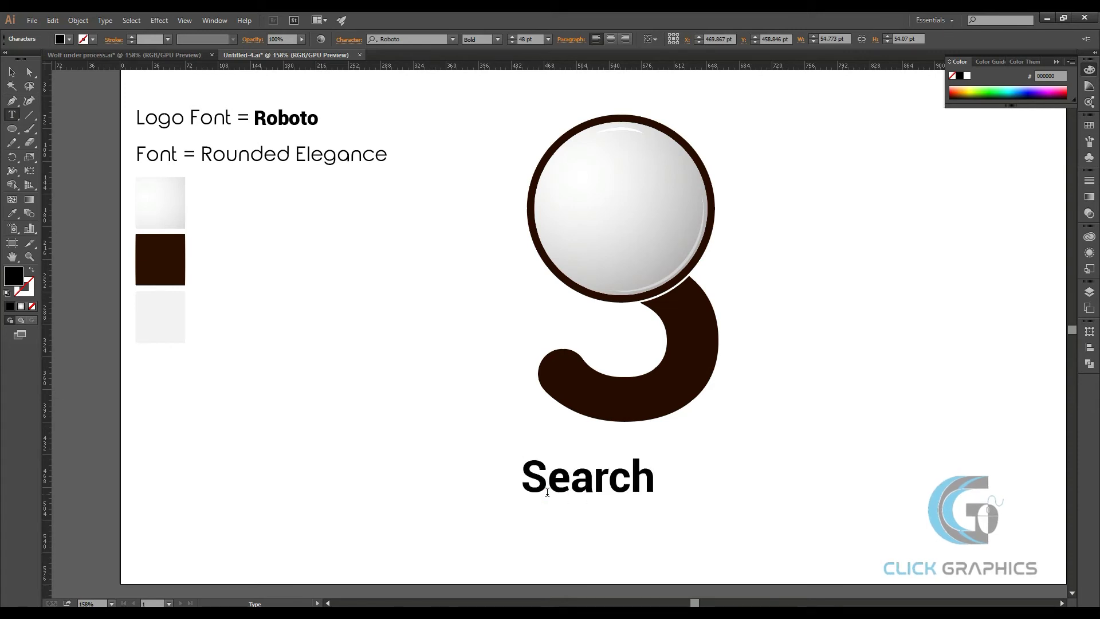
text( lo)
key(BackSpace)
key(BackSpace)
key(BackSpace)
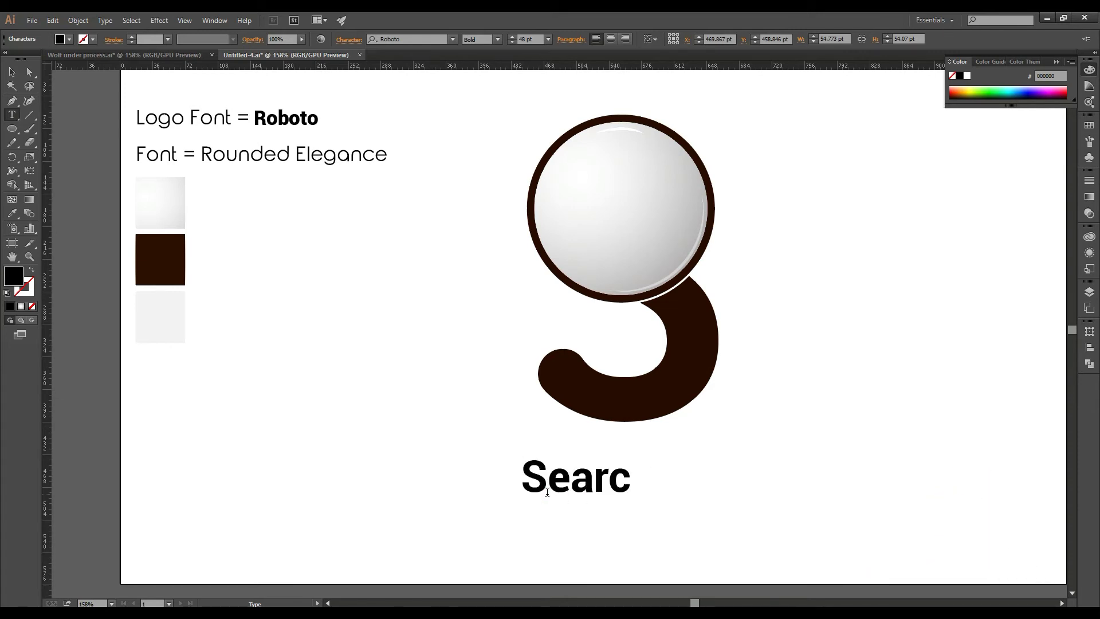
key(BackSpace)
key(BackSpace)
key(BackSpace)
key(BackSpace)
text(EA)
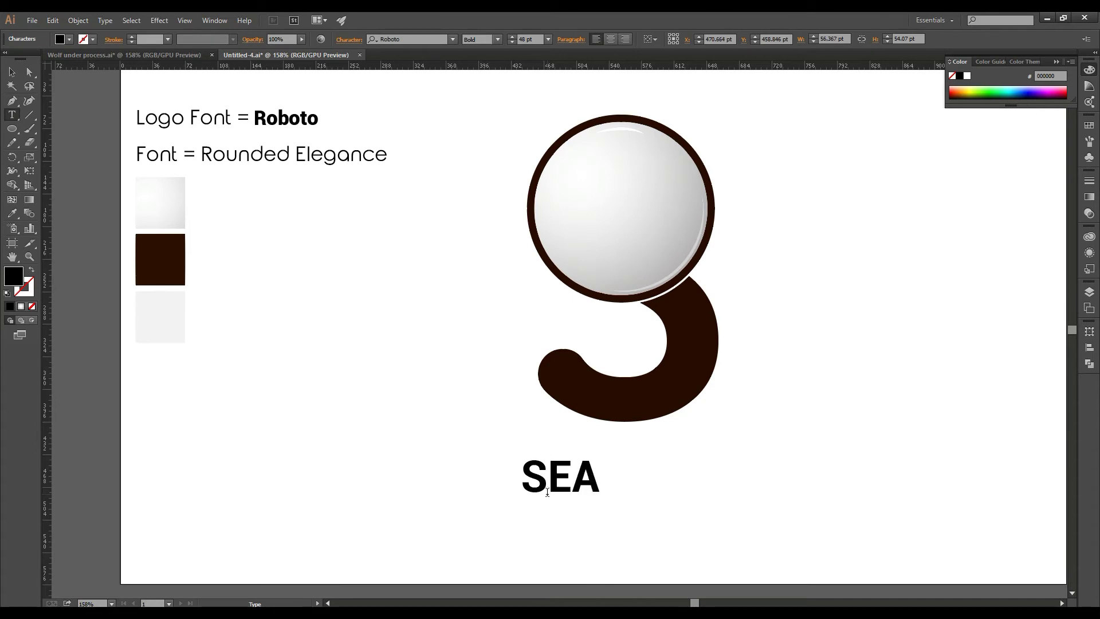
text(RC)
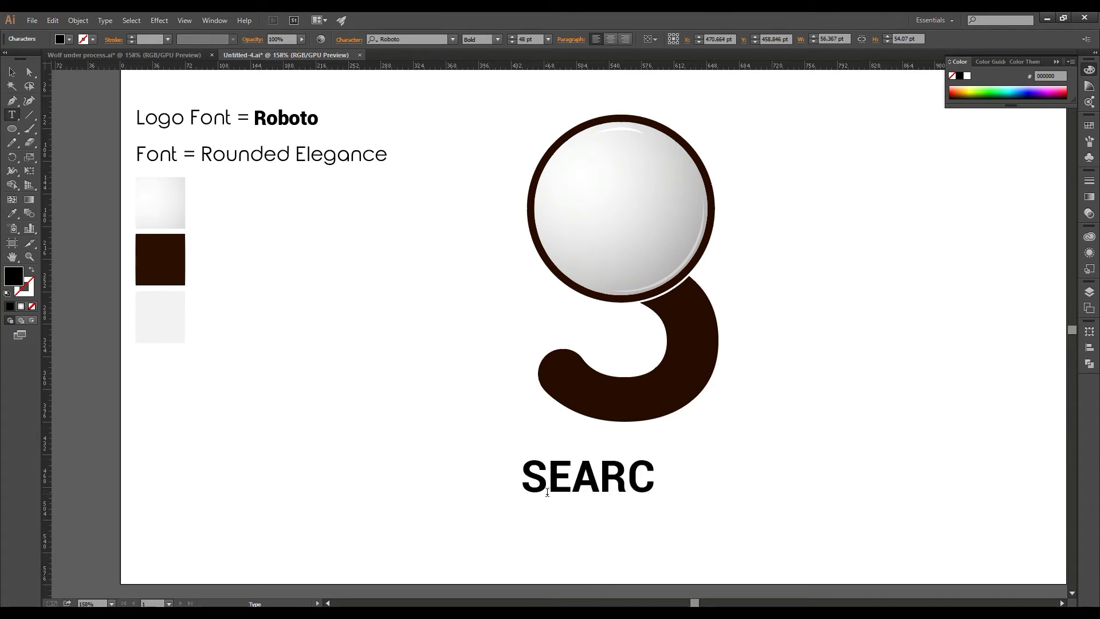
text(H LOGO)
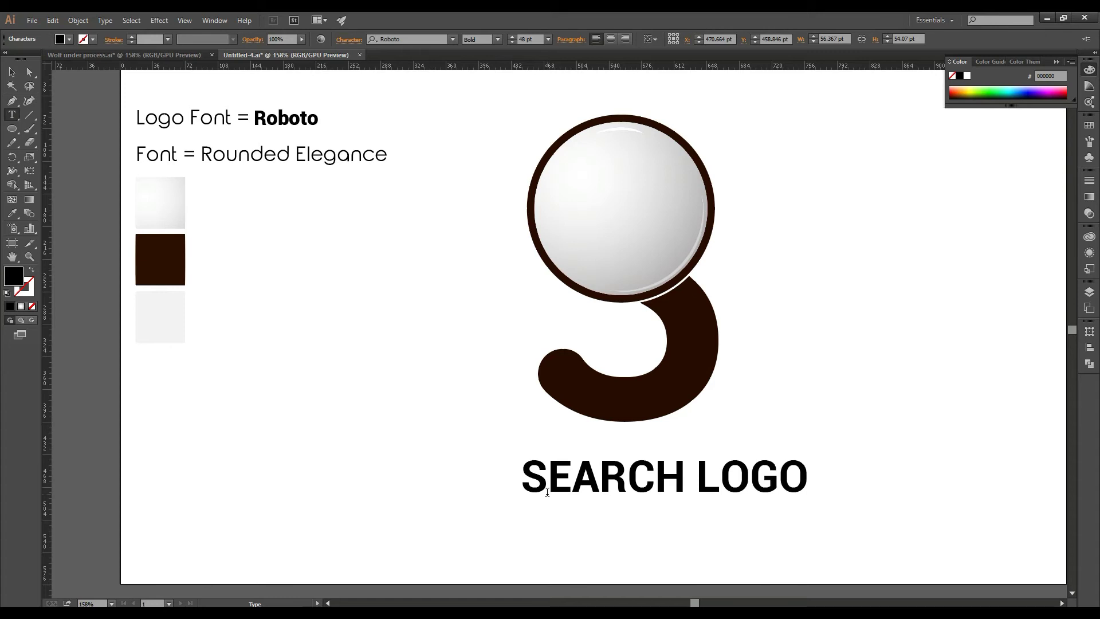
click(12, 72)
drag(617, 483, 571, 482)
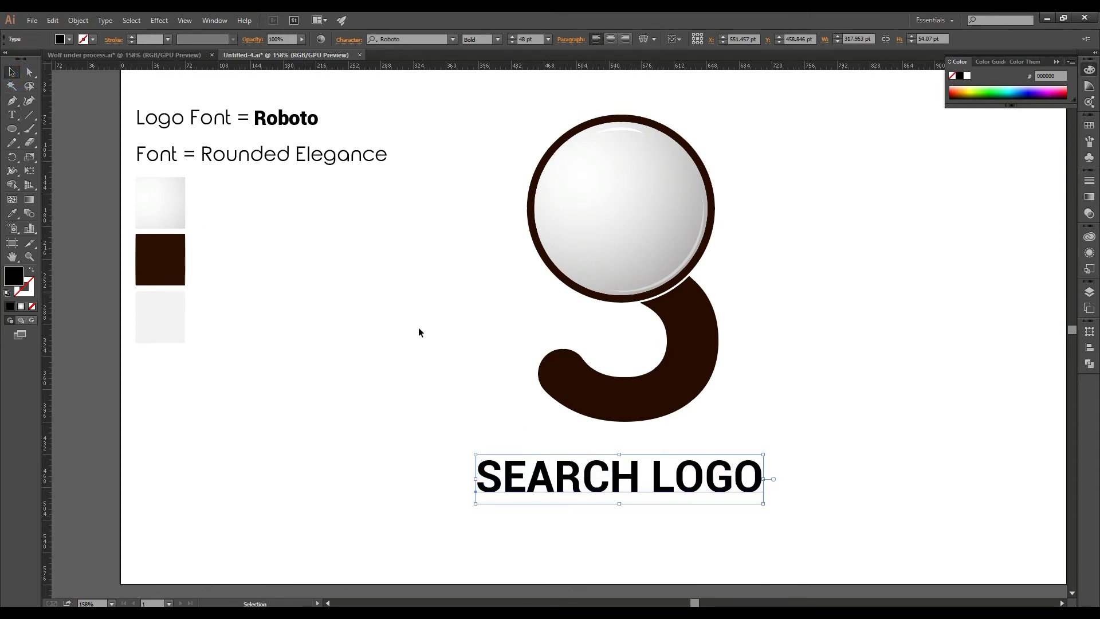
Step: Change the SEARCH LOGO font to Rounded Elegance
click(413, 39)
text(R)
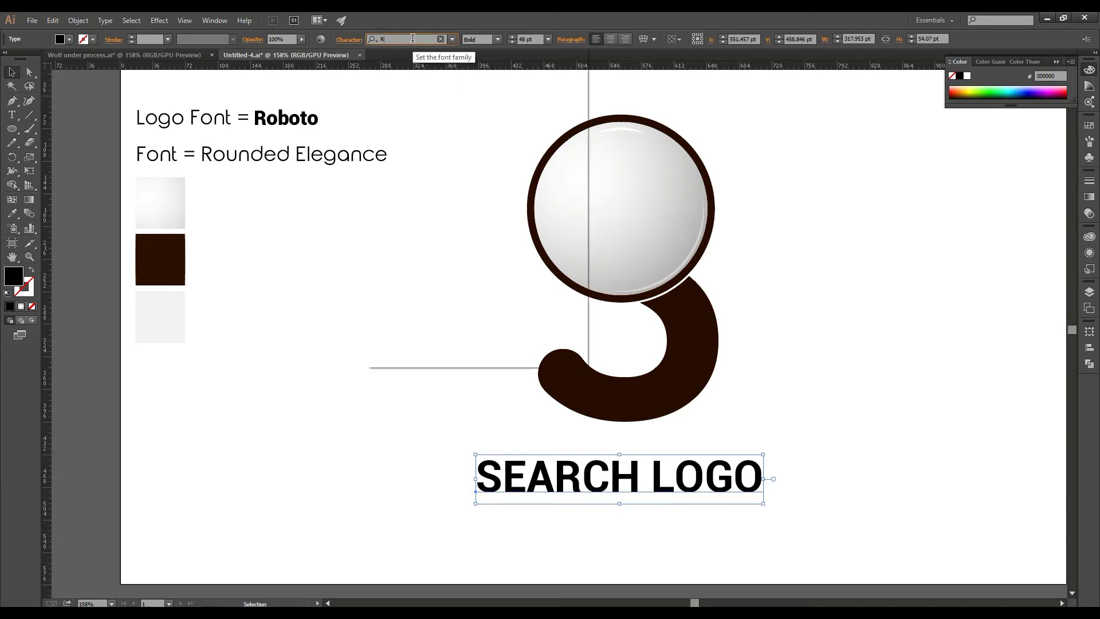
text(oun)
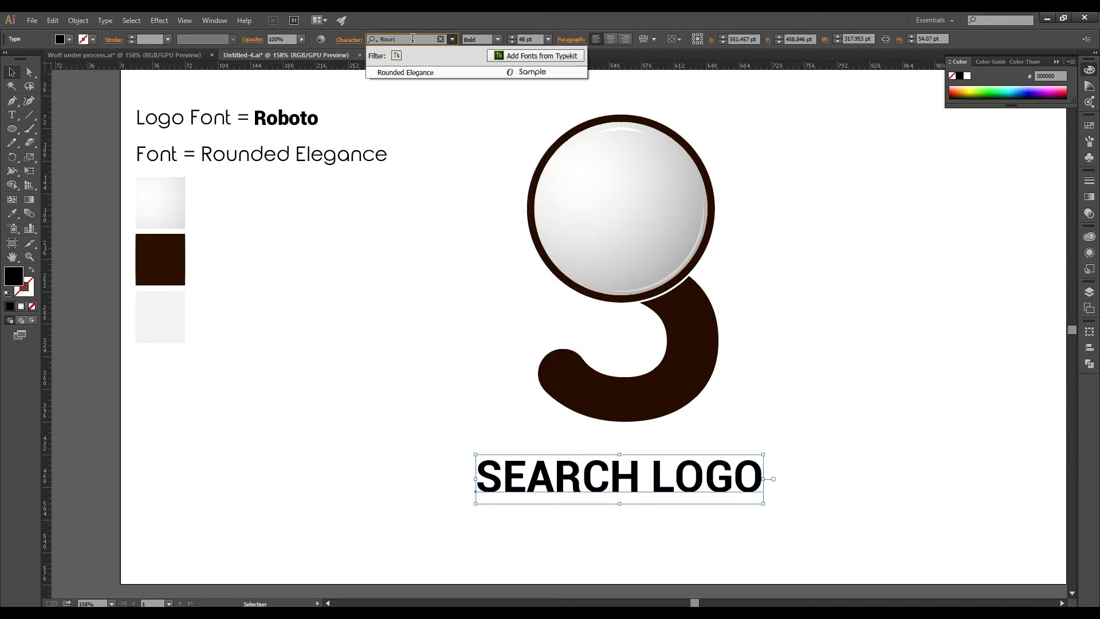
click(494, 74)
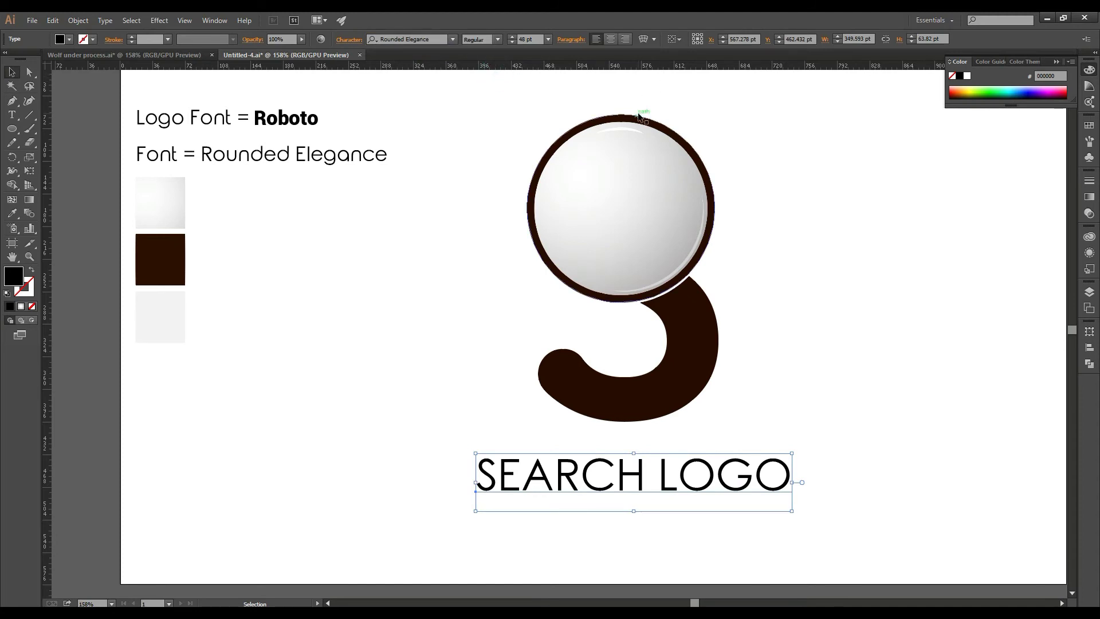
click(12, 213)
click(255, 155)
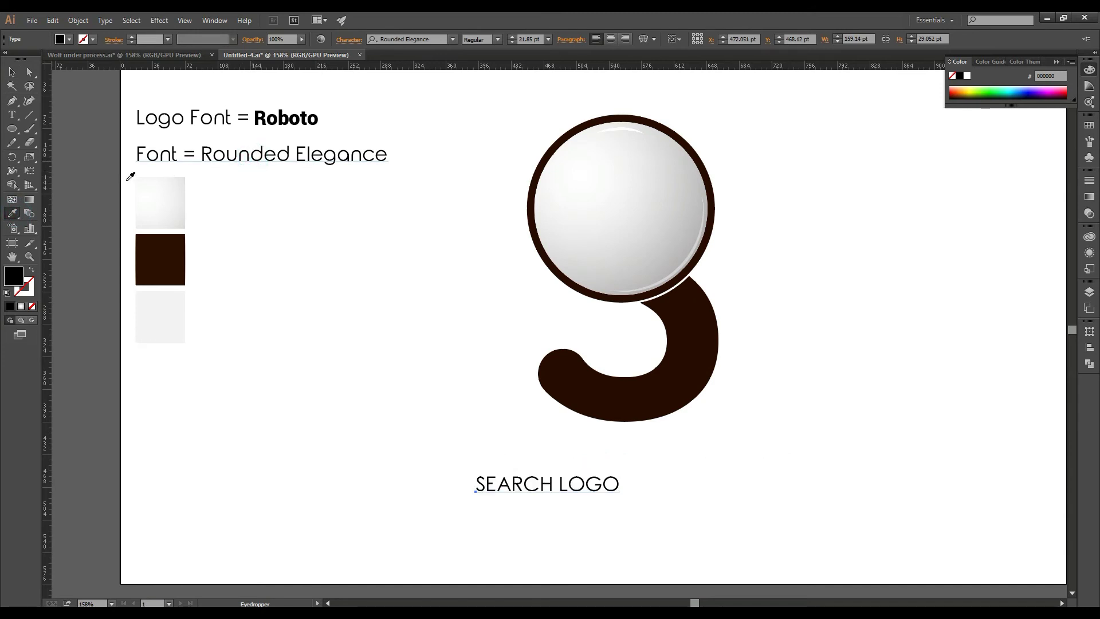
click(9, 73)
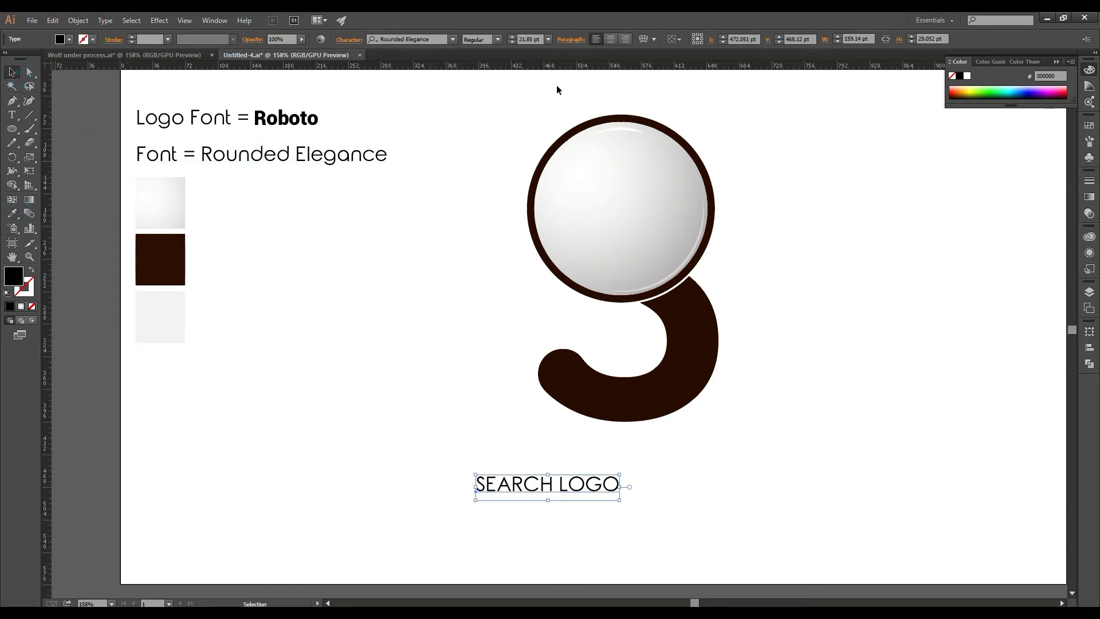
Step: Enlarge SEARCH LOGO to about 31 pt and centre it beneath the S mark
click(511, 36)
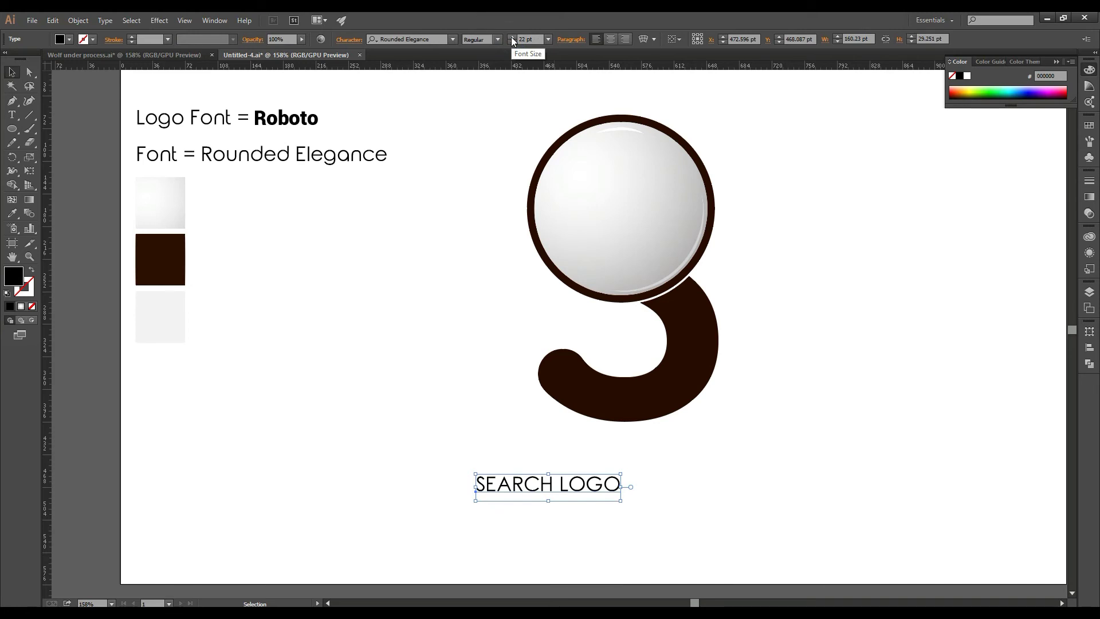
click(512, 36)
click(511, 36)
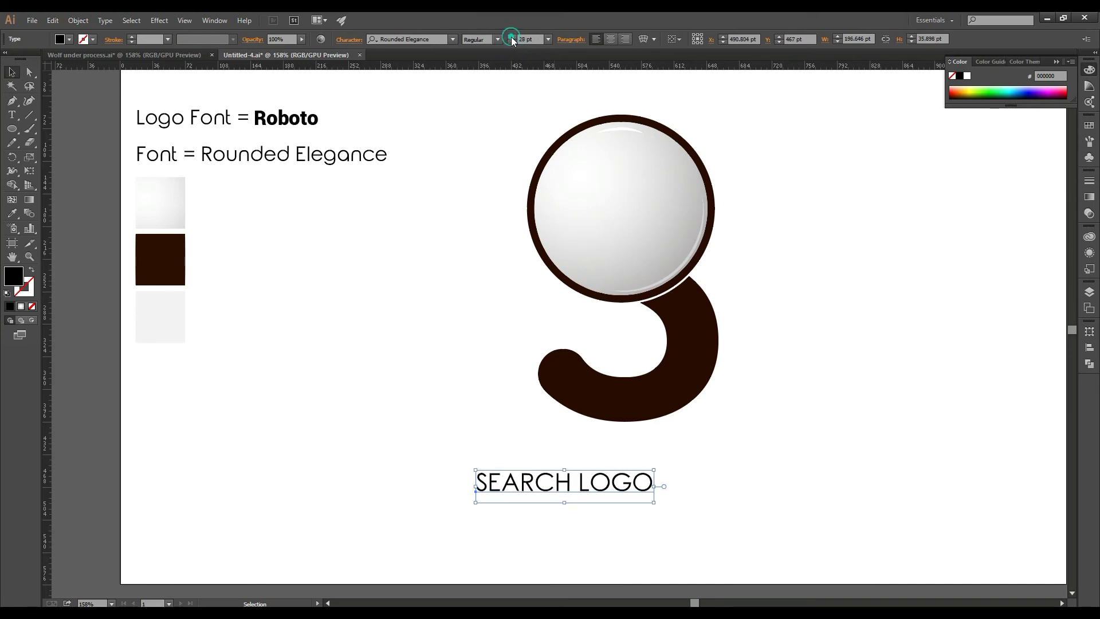
click(512, 37)
click(512, 37)
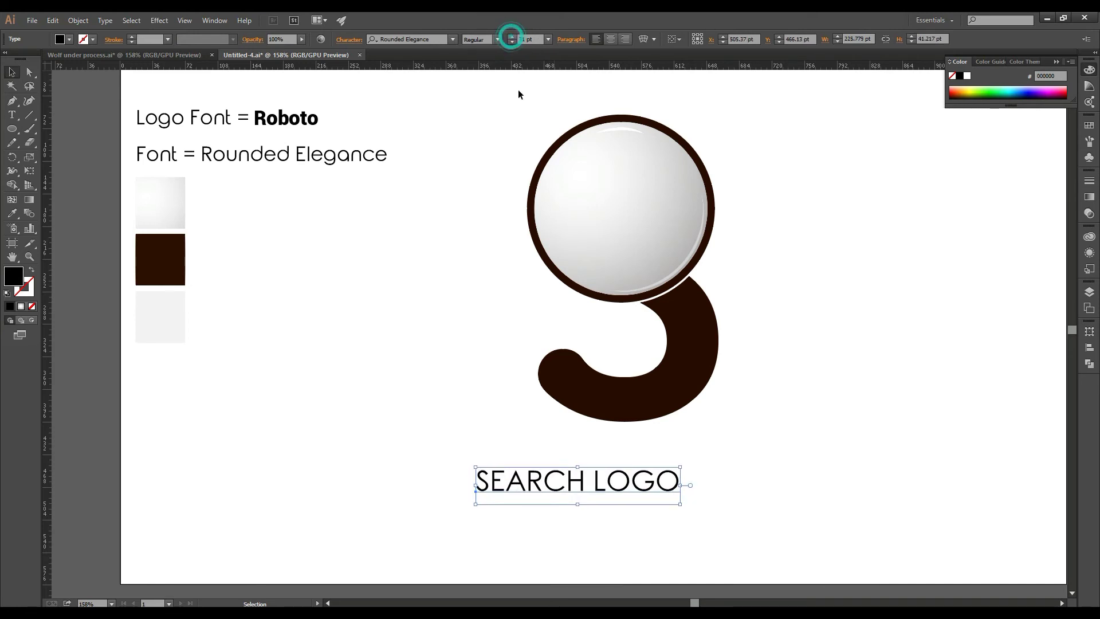
click(513, 403)
drag(541, 481, 587, 476)
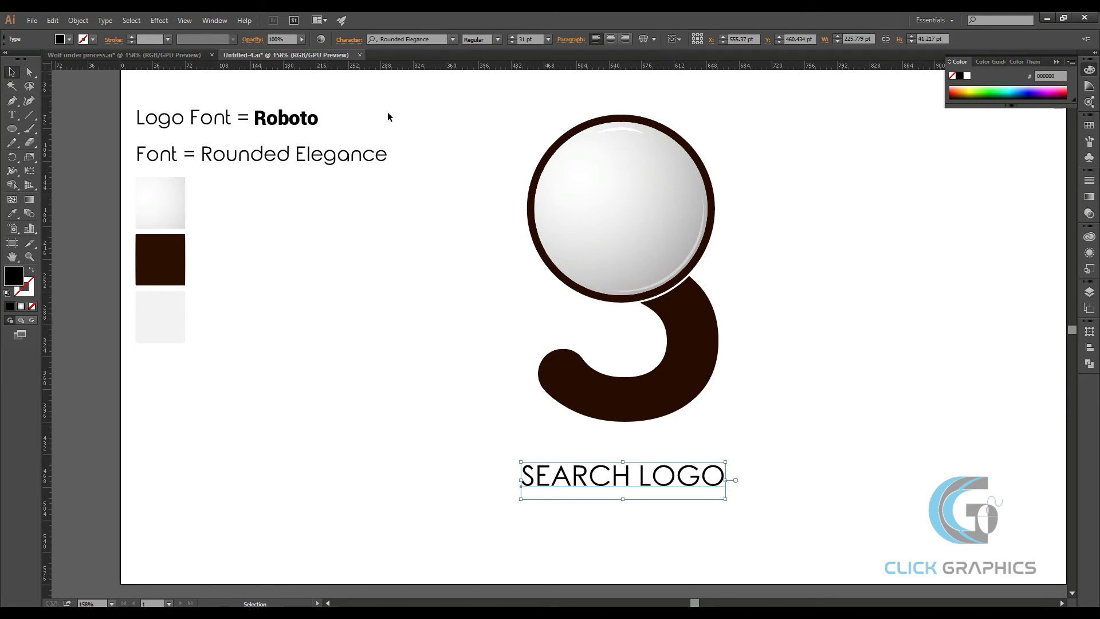
click(350, 40)
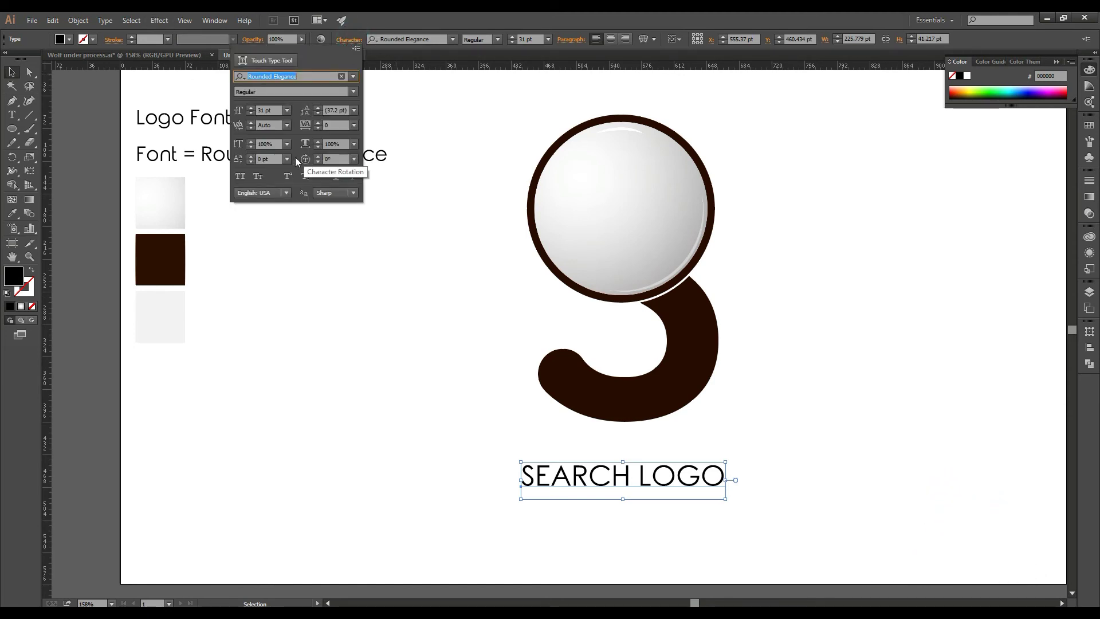
click(258, 178)
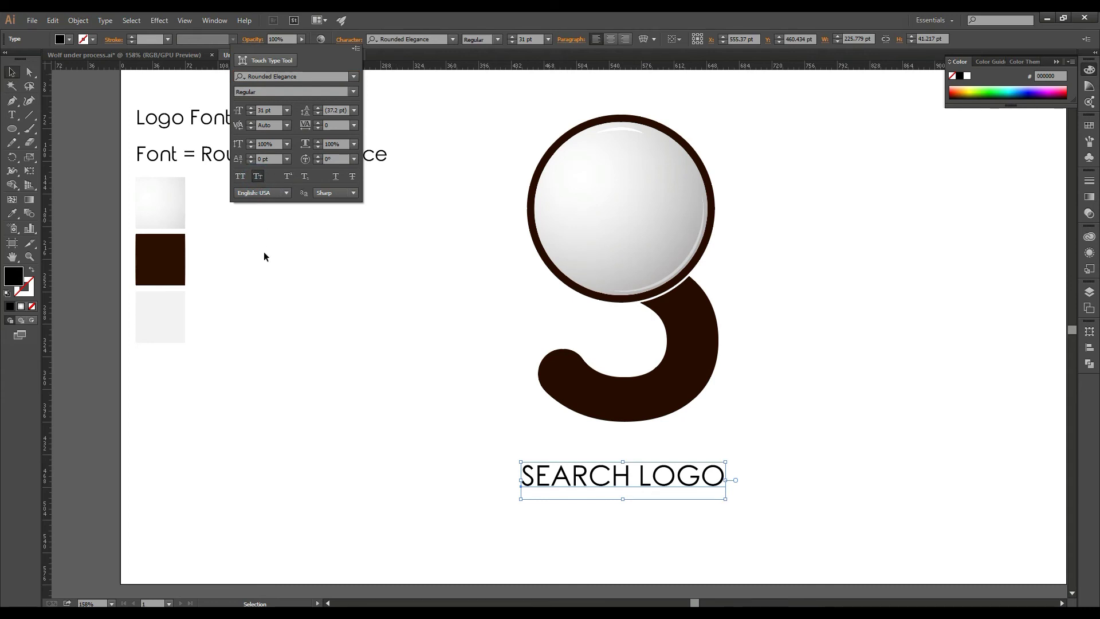
click(243, 177)
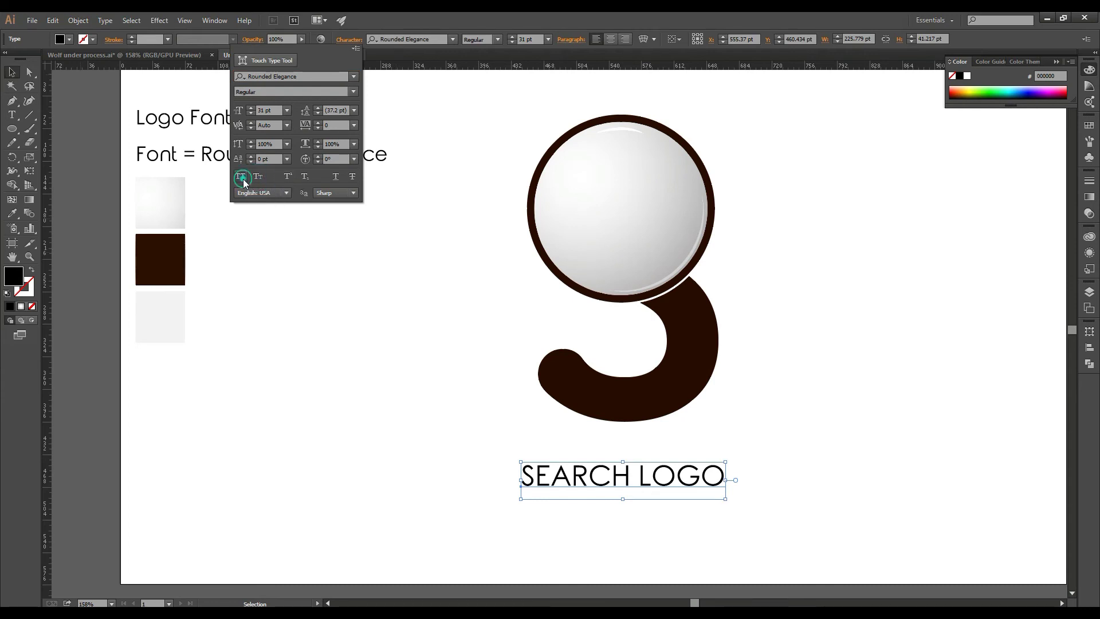
click(288, 176)
click(336, 291)
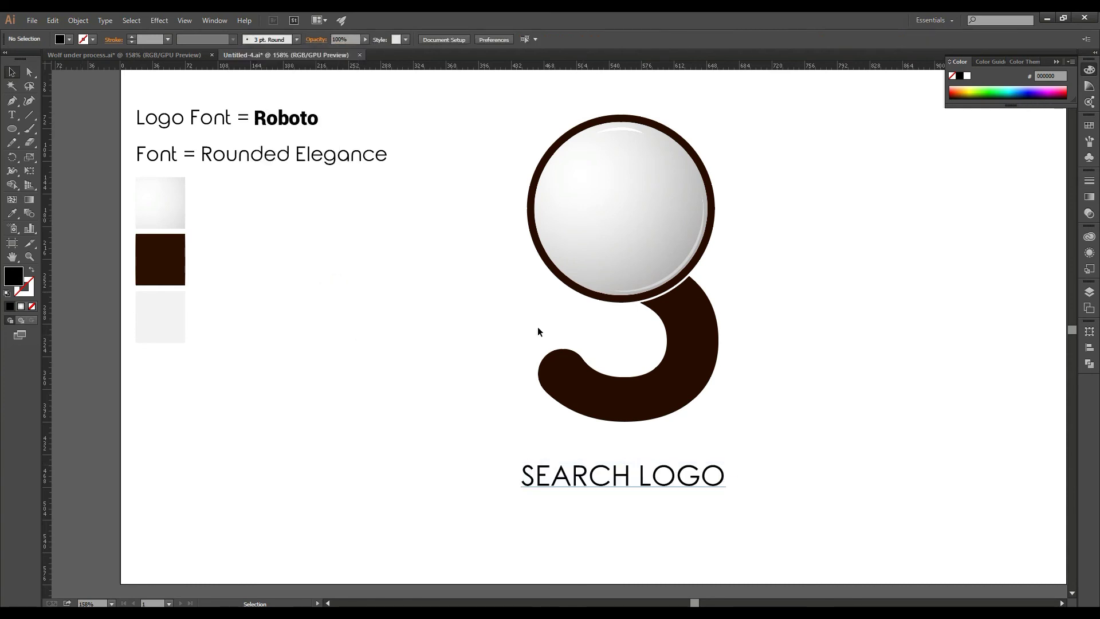
Step: Group all the S mark shapes together
drag(506, 131, 756, 427)
right_click(635, 208)
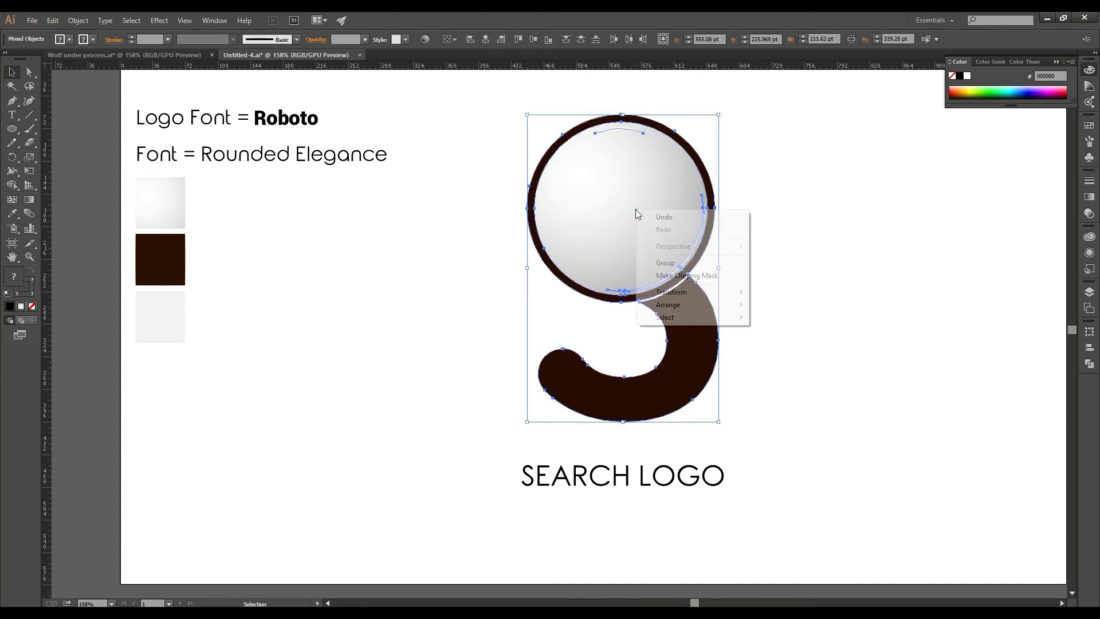
click(659, 265)
Step: Horizontally centre the grouped S mark with the SEARCH LOGO text
drag(789, 184, 555, 521)
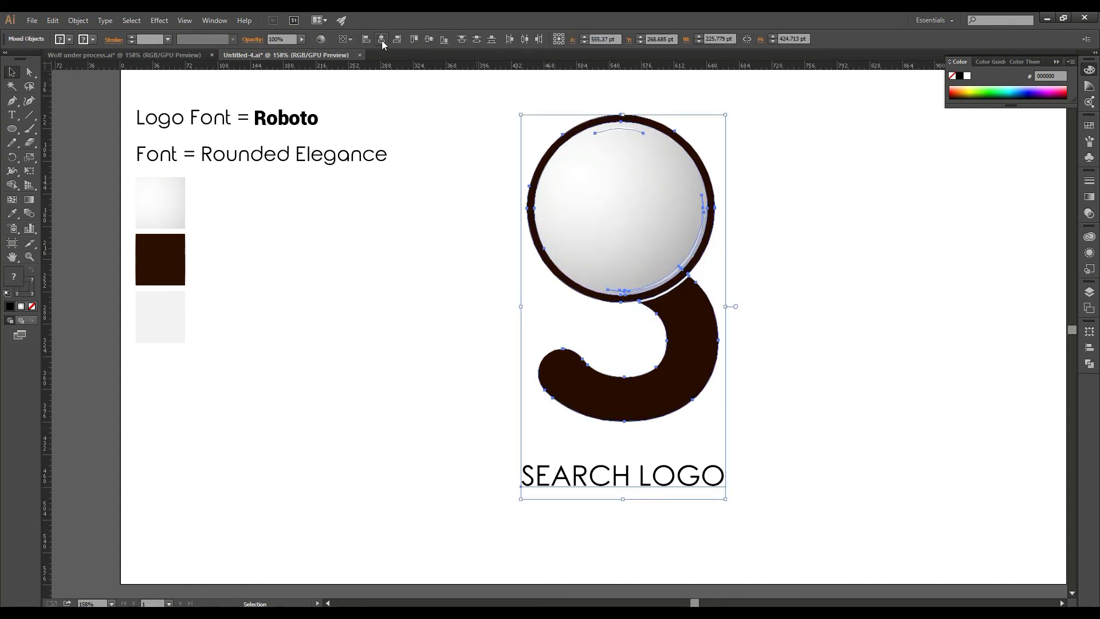
click(382, 41)
click(424, 247)
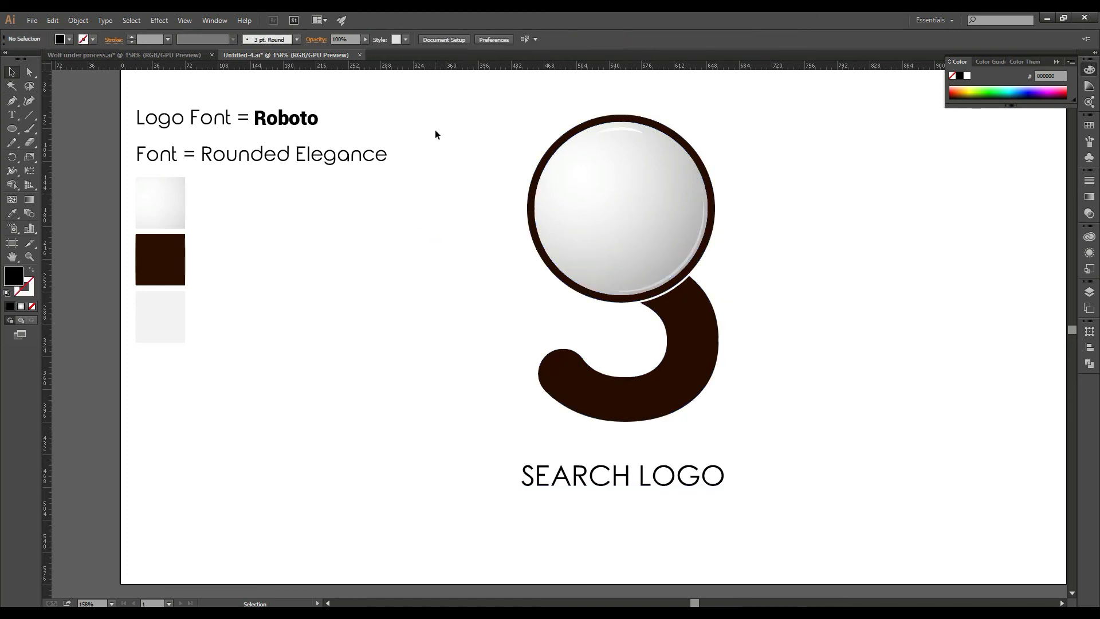